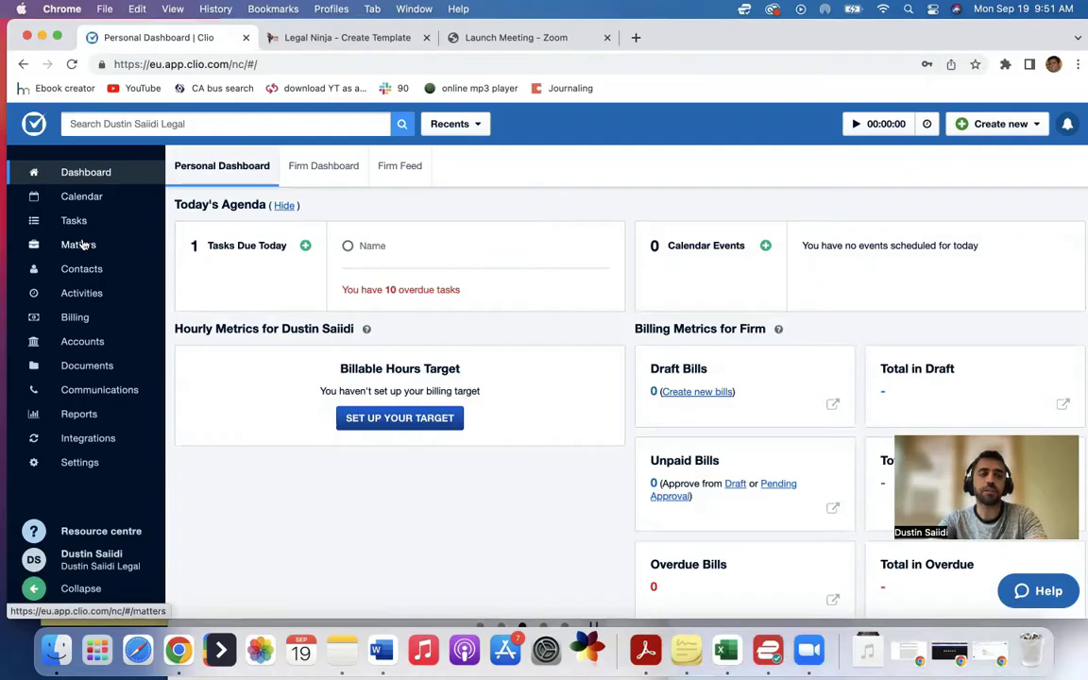
# - Open the task list of the matter 00007-test: Hello World
pyautogui.click(79, 245)
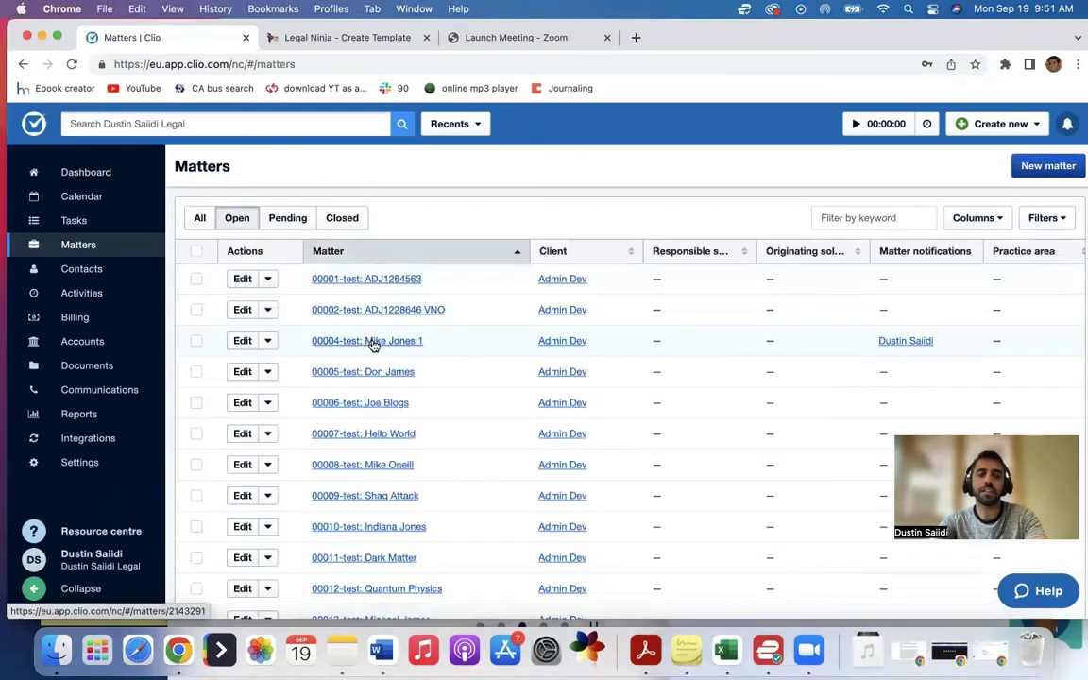
pyautogui.click(372, 342)
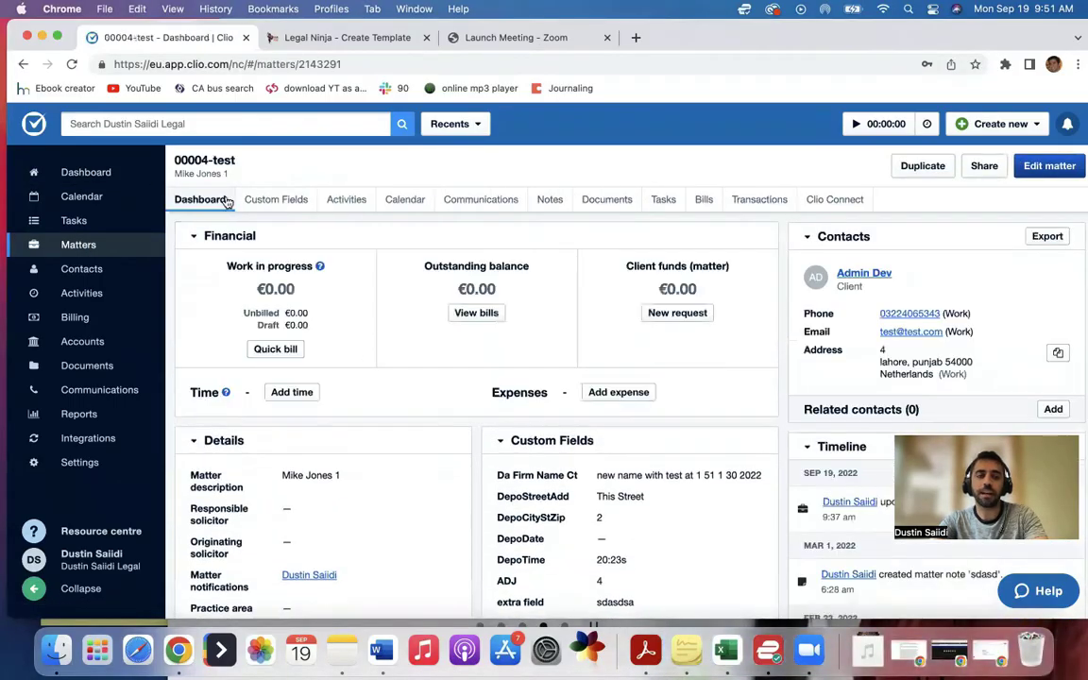
pyautogui.click(98, 242)
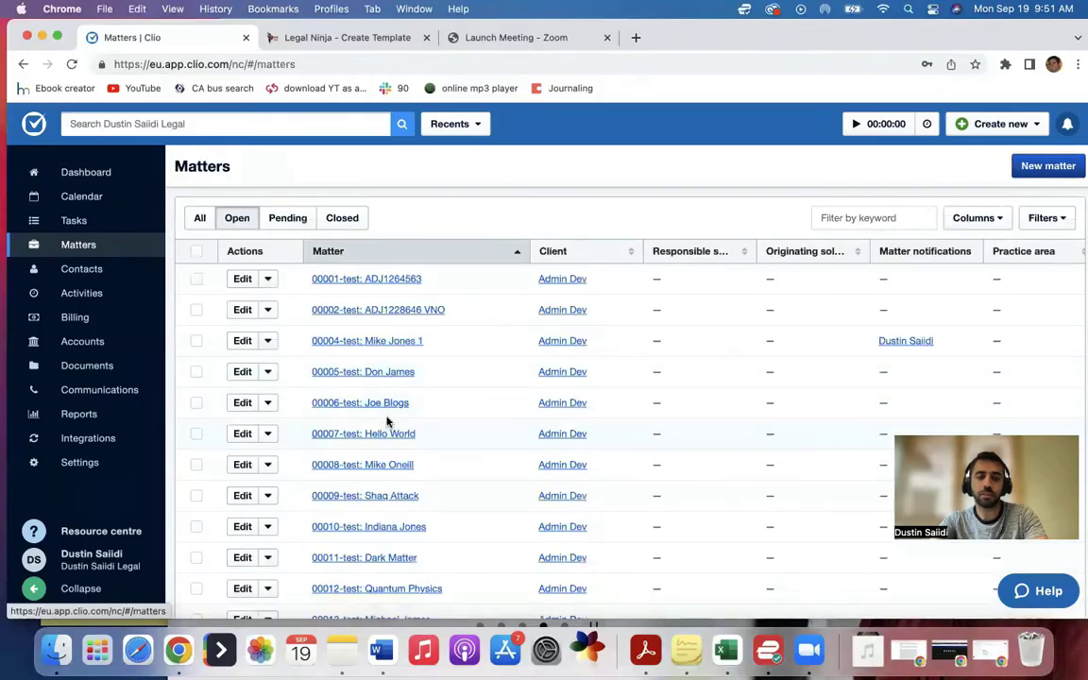
pyautogui.click(384, 434)
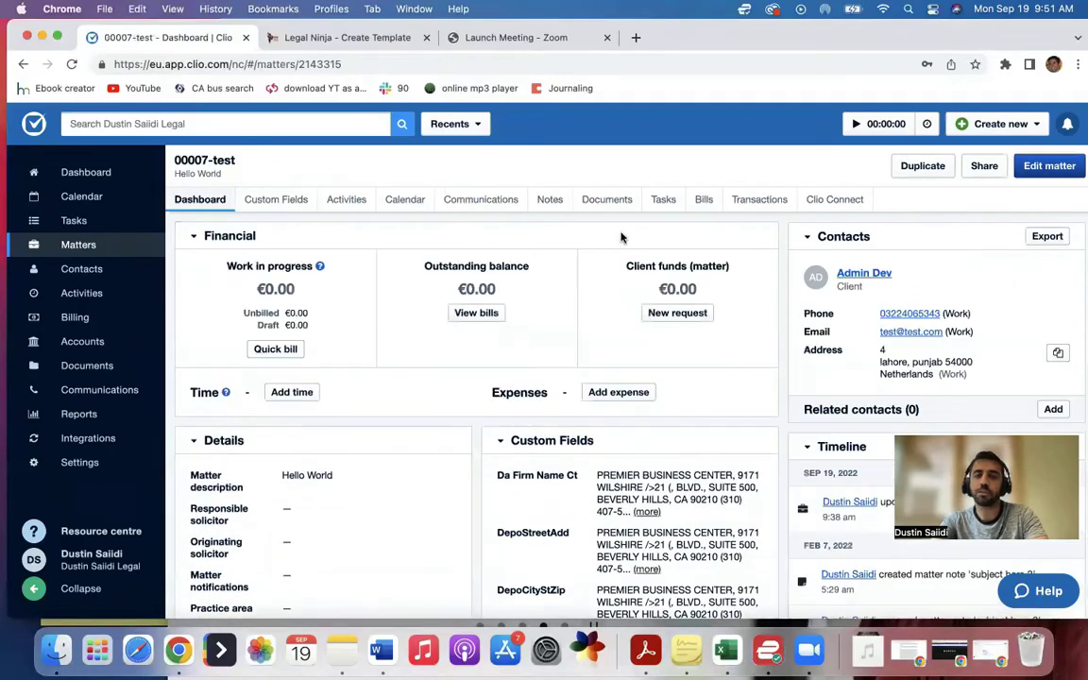
pyautogui.click(664, 201)
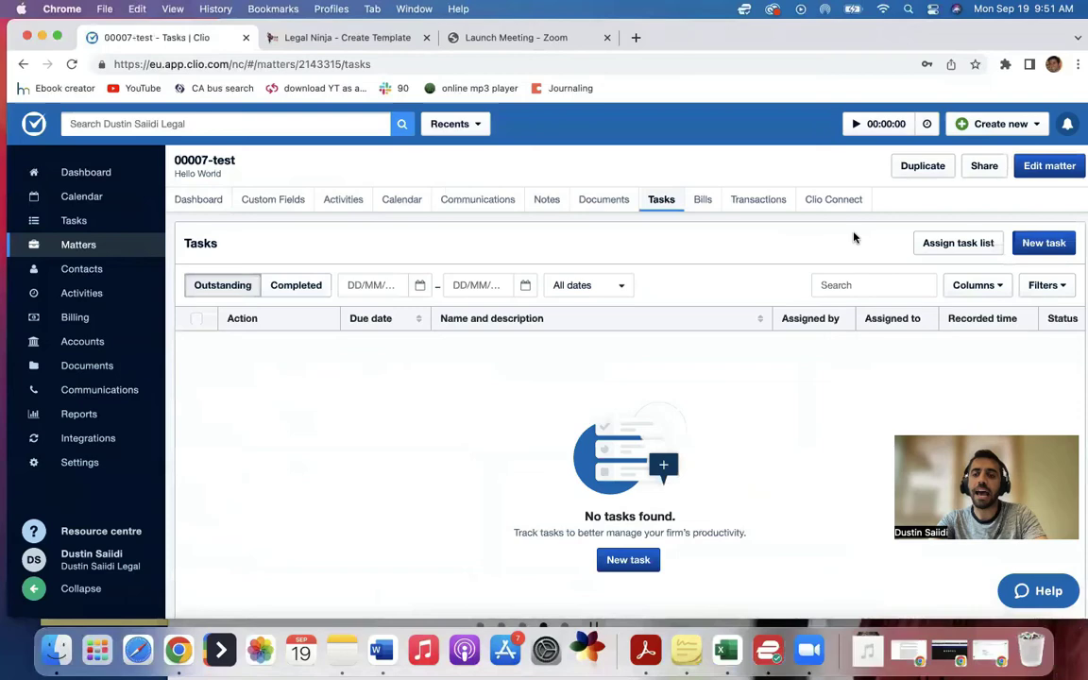
# - Create a new task named "Prepare client for deposition" and copy that name into its description
pyautogui.click(1044, 242)
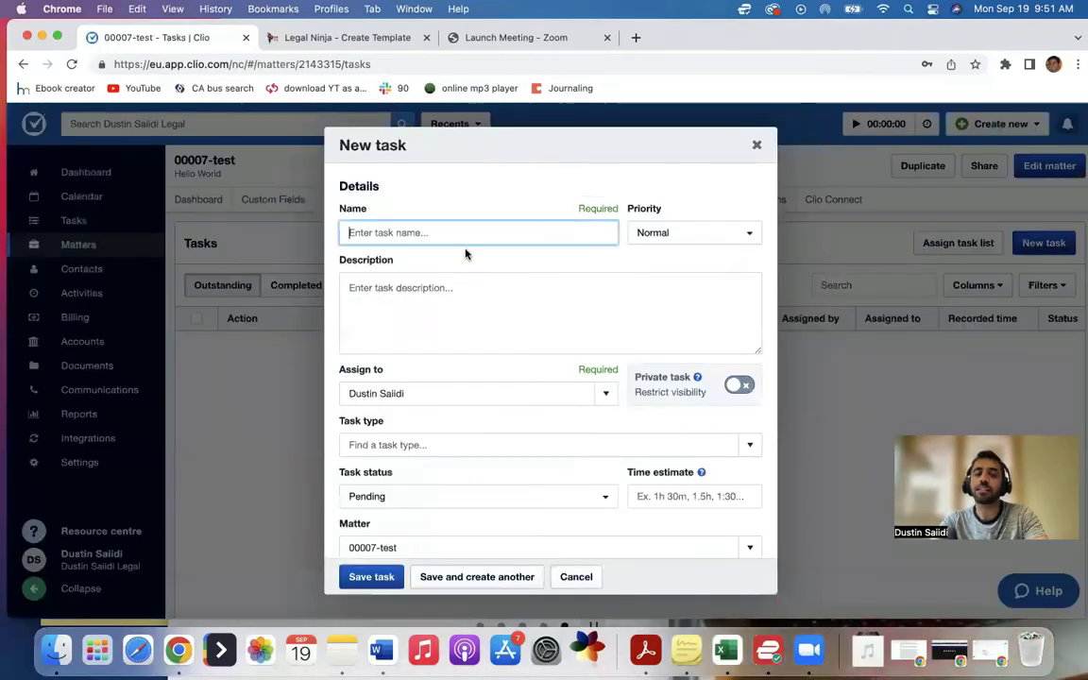
pyautogui.write('Prepa')
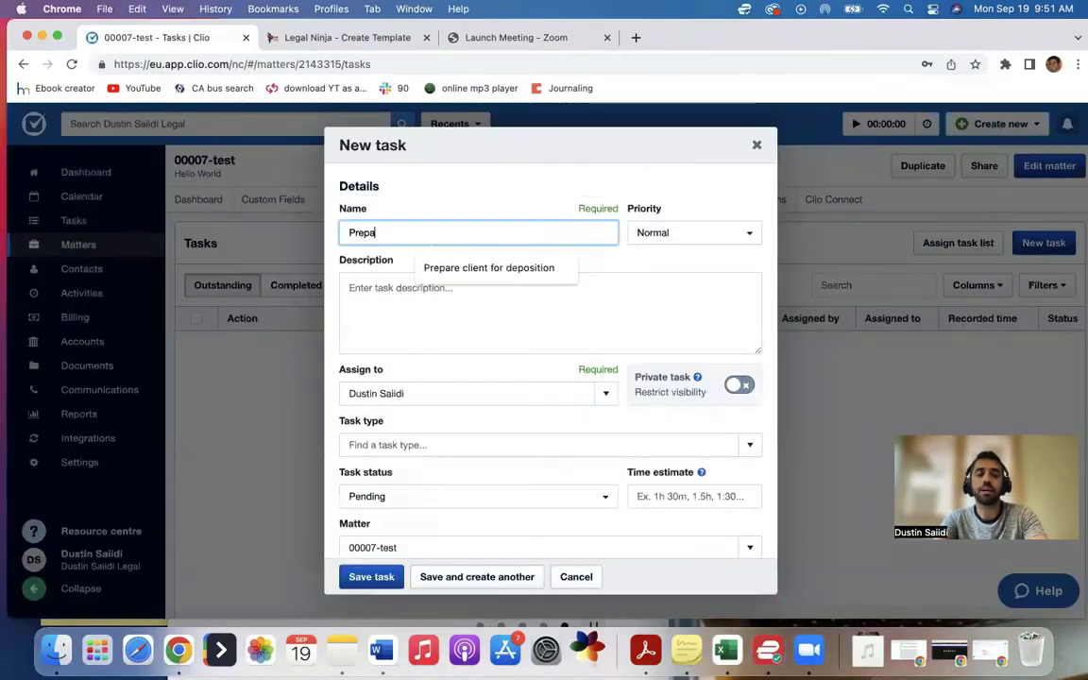
pyautogui.press('Down')
pyautogui.press('Return')
pyautogui.press('super+a')
pyautogui.press('super+c')
pyautogui.click(430, 288)
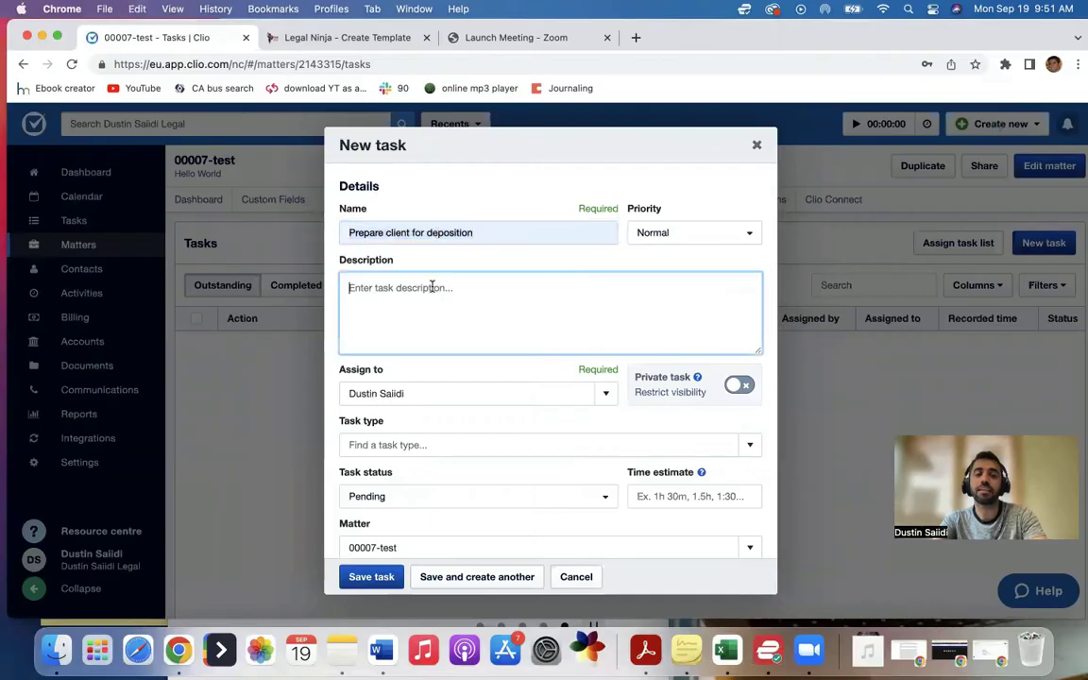
pyautogui.press('super+v')
# - Set the deposition preparation task's due date to 26/09/2022 and save the task
pyautogui.scroll(-1, 529, 219)
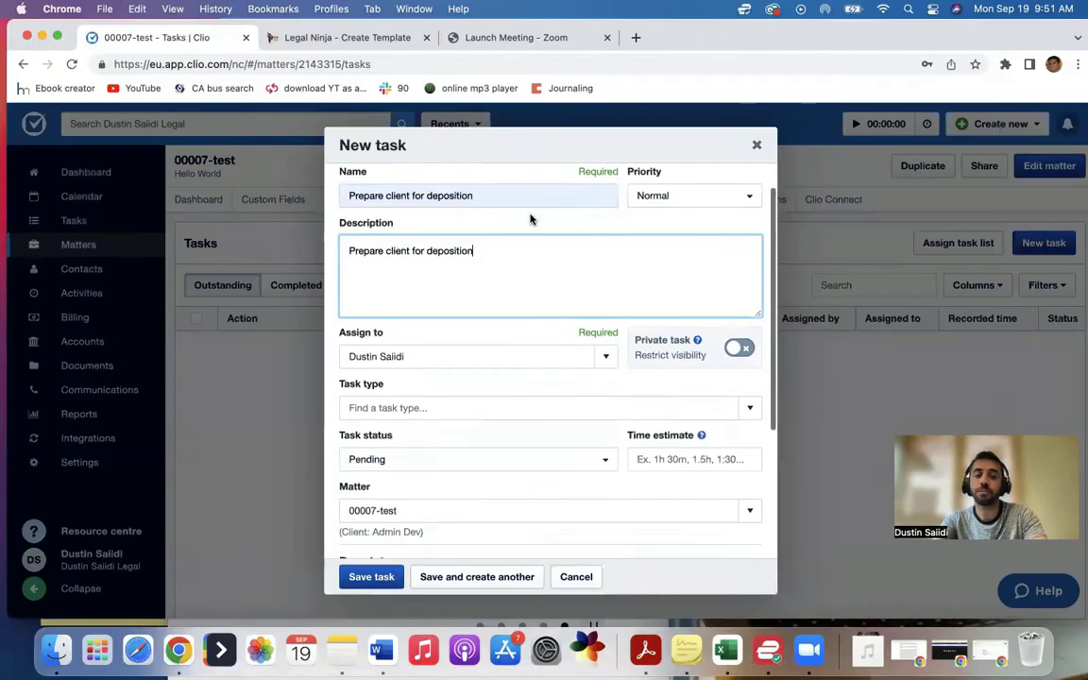
pyautogui.click(675, 196)
pyautogui.click(592, 219)
pyautogui.scroll(-2, 558, 235)
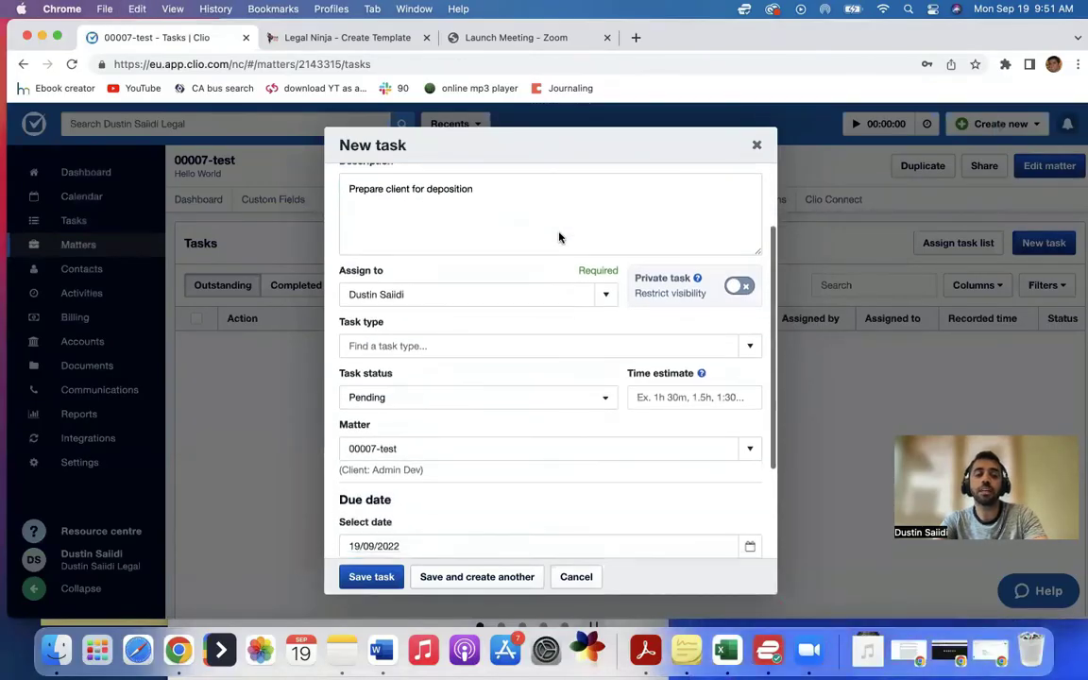
pyautogui.scroll(-3, 455, 314)
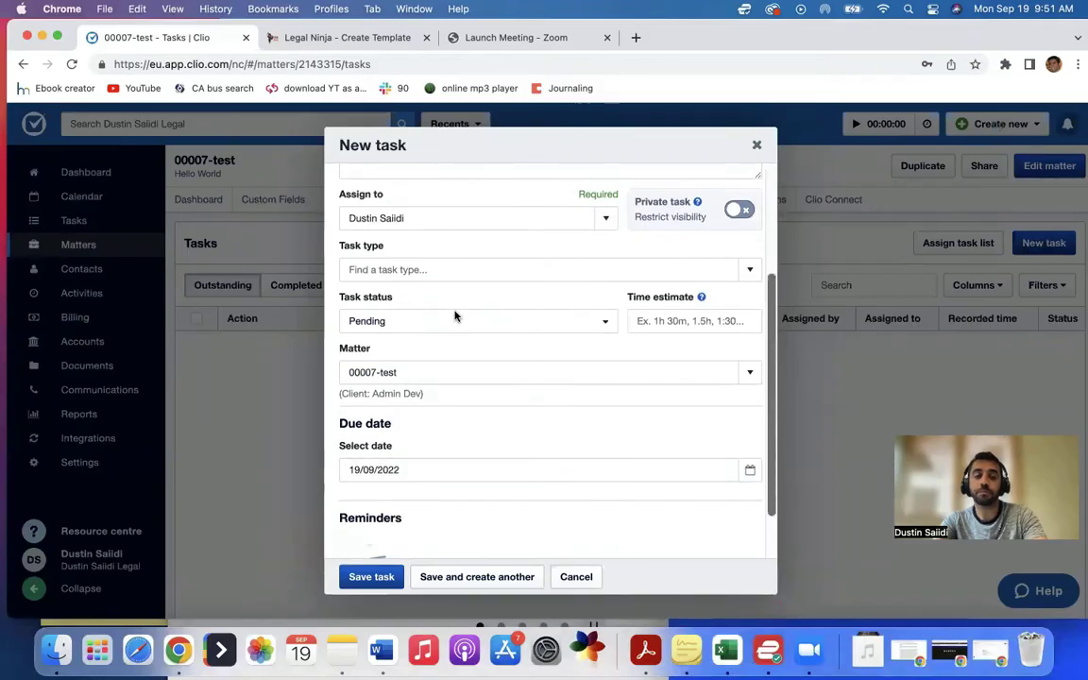
pyautogui.click(375, 410)
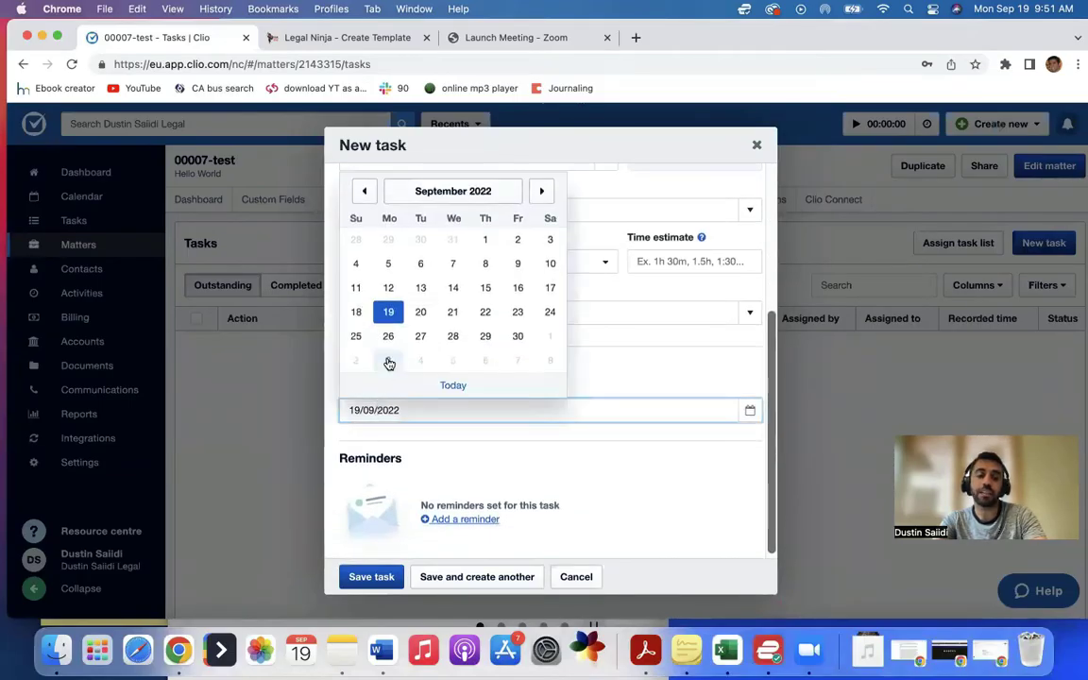
pyautogui.click(389, 337)
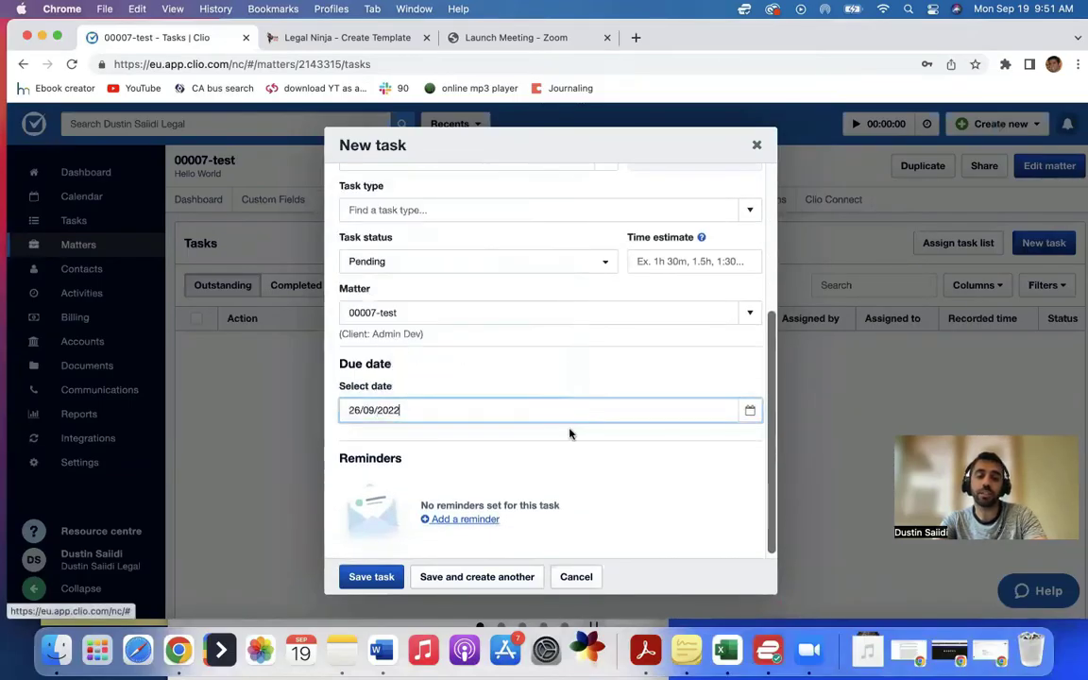
pyautogui.click(371, 577)
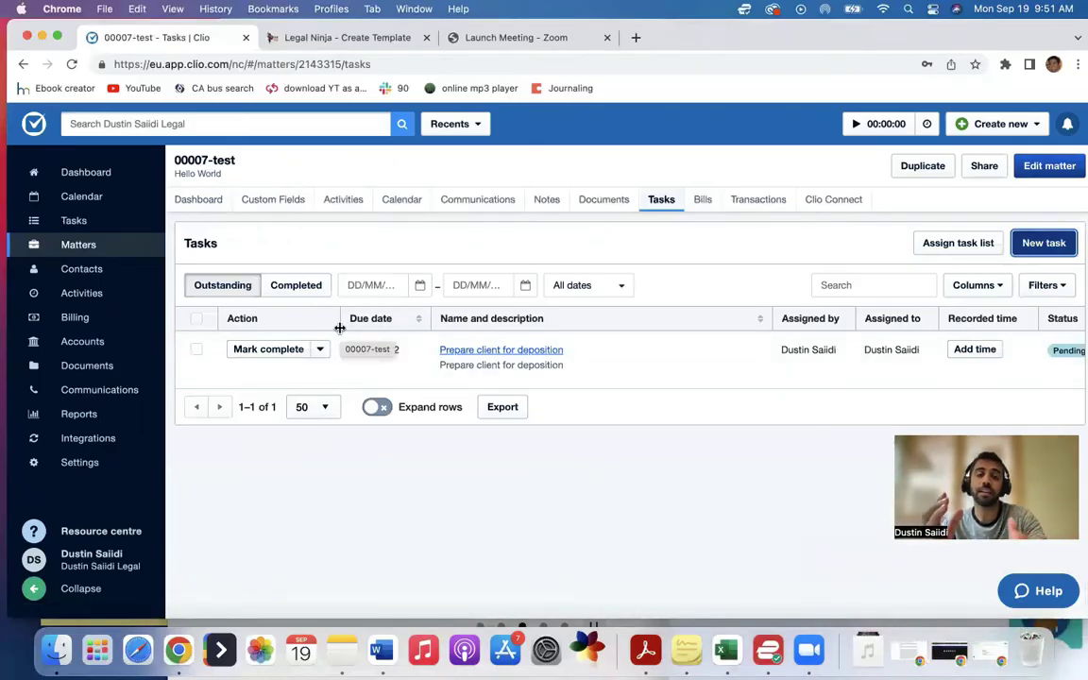
# - Create another task for the matter named "Request medical records" with the same text as its description
pyautogui.click(1027, 245)
pyautogui.click(504, 232)
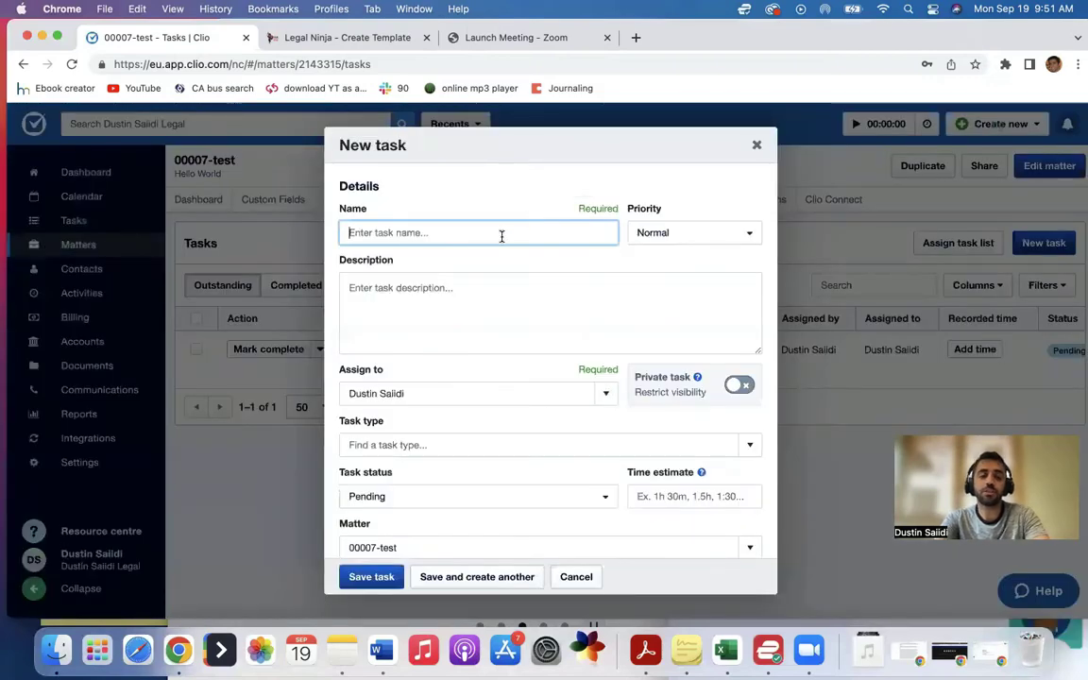
pyautogui.write('Request medical ')
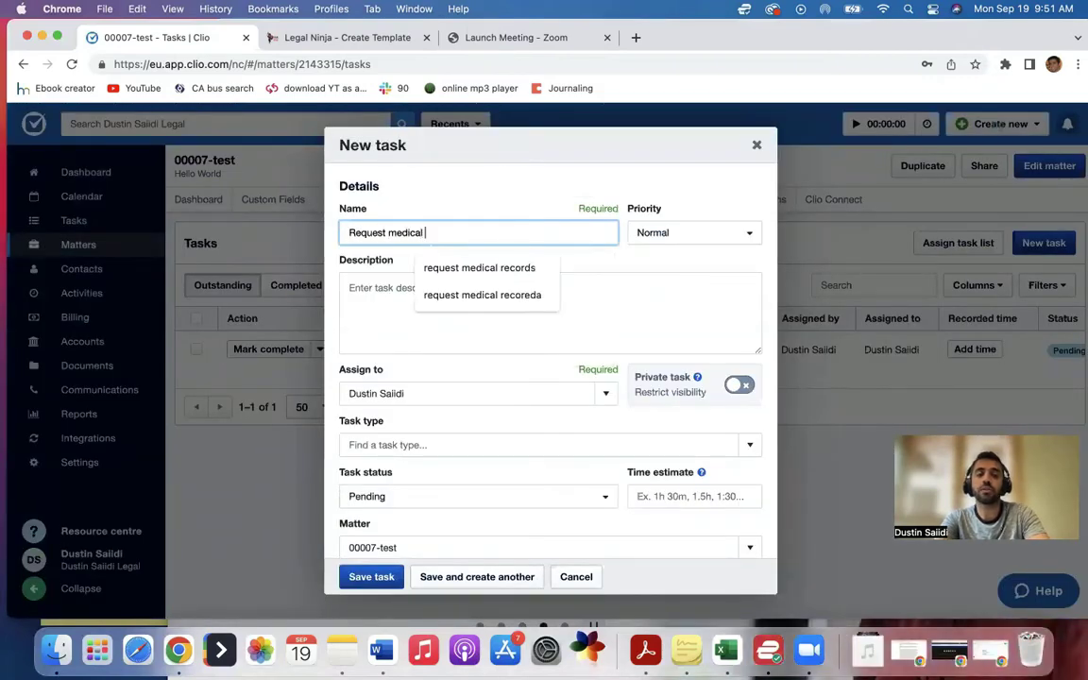
pyautogui.write('records')
pyautogui.press('Tab')
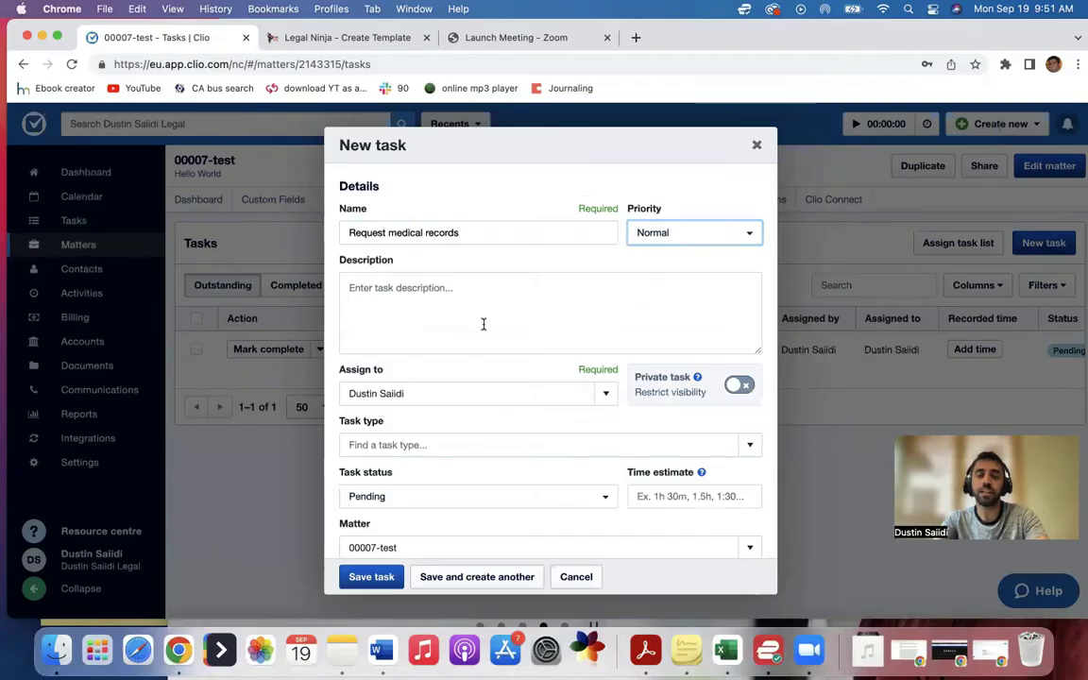
pyautogui.click(454, 233)
pyautogui.press('super+a')
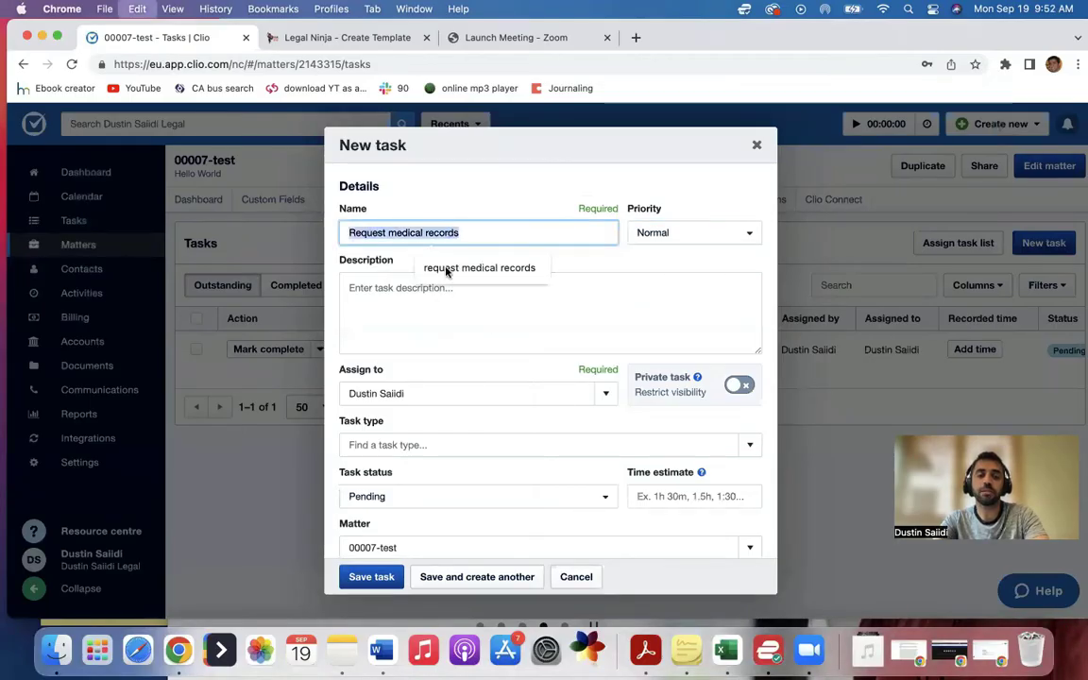
pyautogui.press('super+c')
pyautogui.click(434, 306)
pyautogui.press('super+v')
# - Set the medical records task's due date to 26/09/2022 and save the task
pyautogui.scroll(-2, 429, 309)
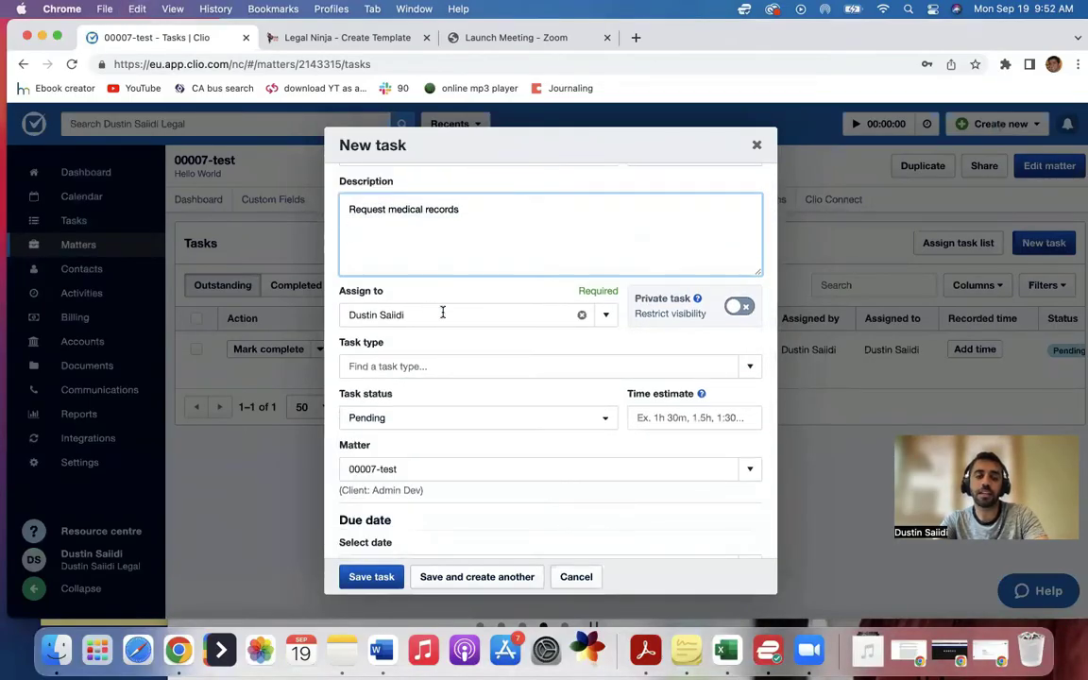
pyautogui.scroll(-4, 442, 314)
pyautogui.click(395, 404)
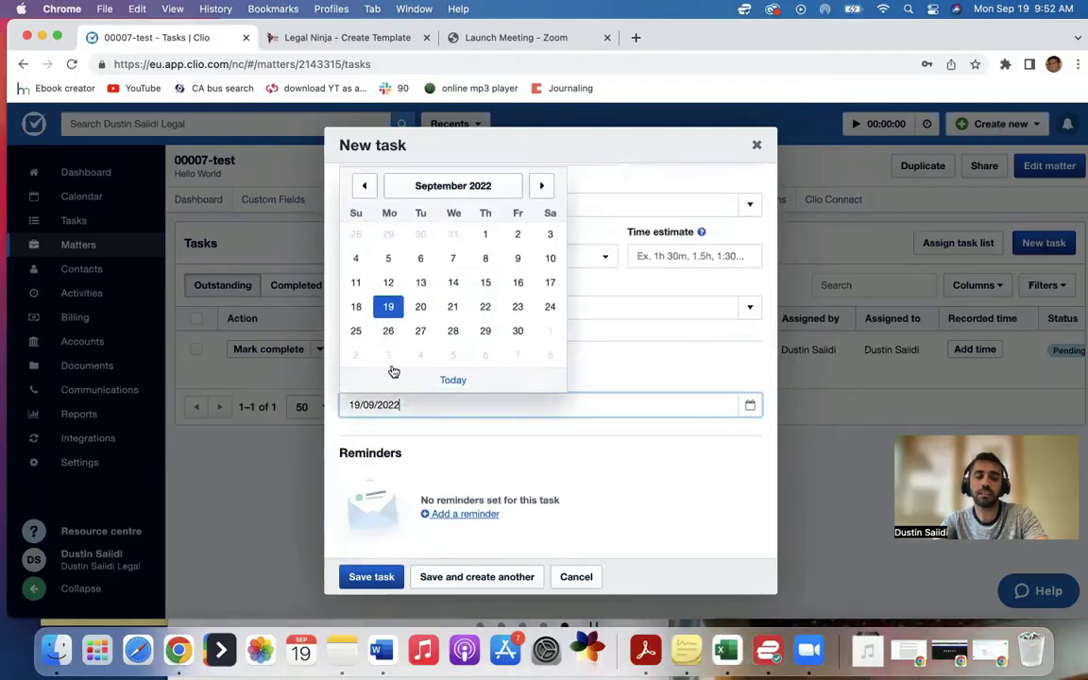
pyautogui.click(388, 330)
pyautogui.click(400, 576)
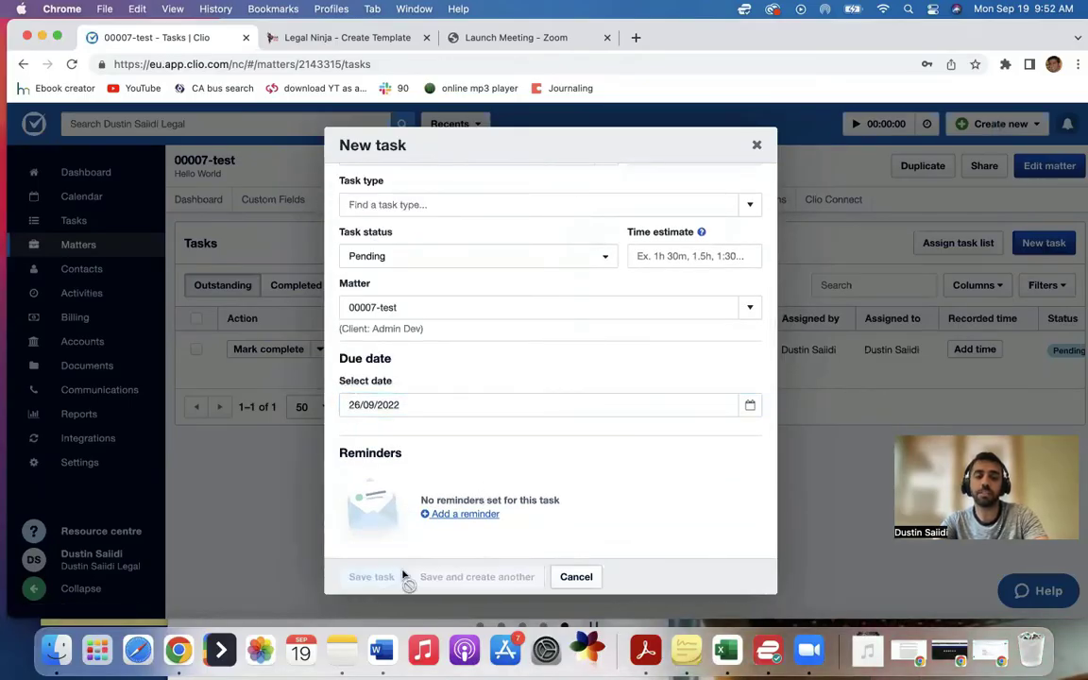
# - Create a third task named "Do we need interpreter? If so reqeust" and copy that name into its description
pyautogui.click(1034, 247)
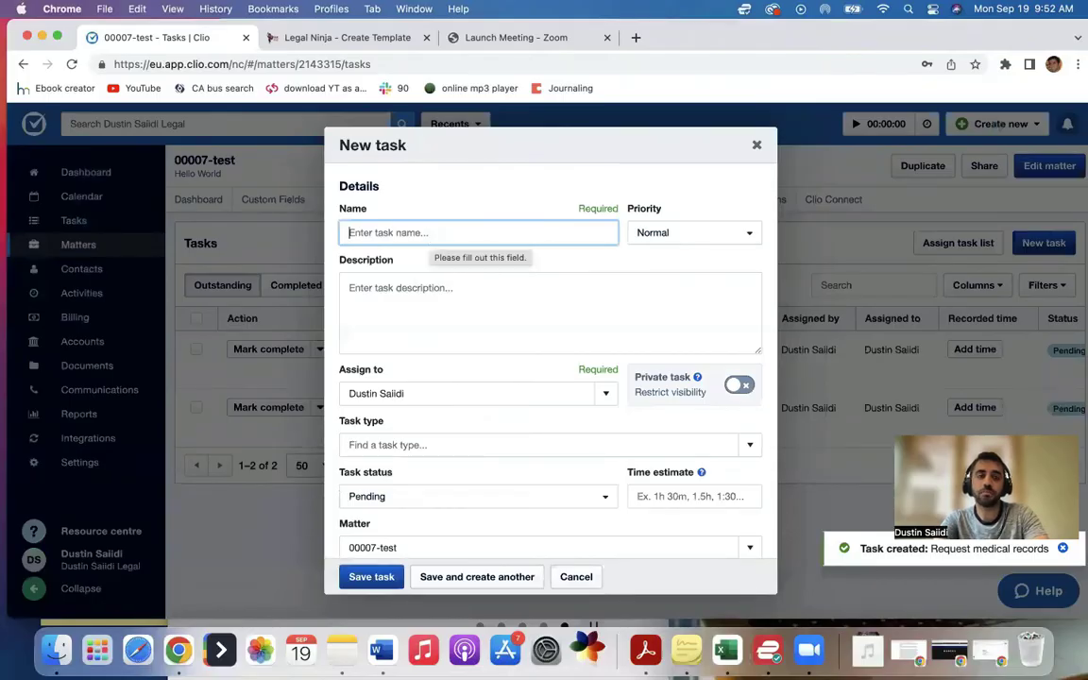
pyautogui.write('Do we need interpret')
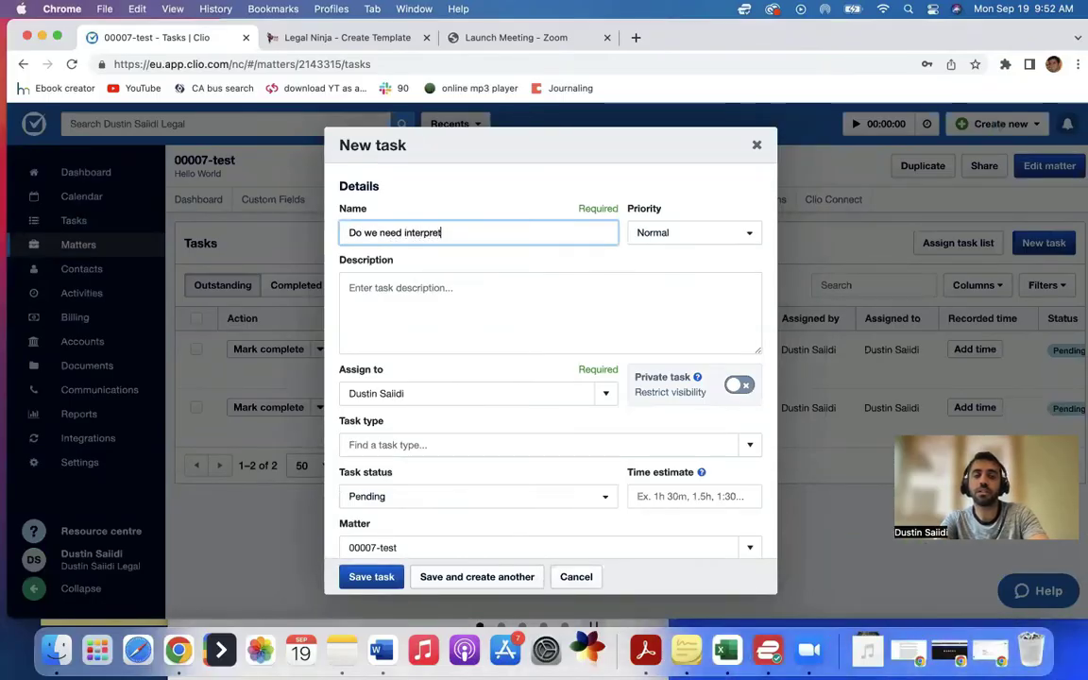
pyautogui.write('er? If so reqeust')
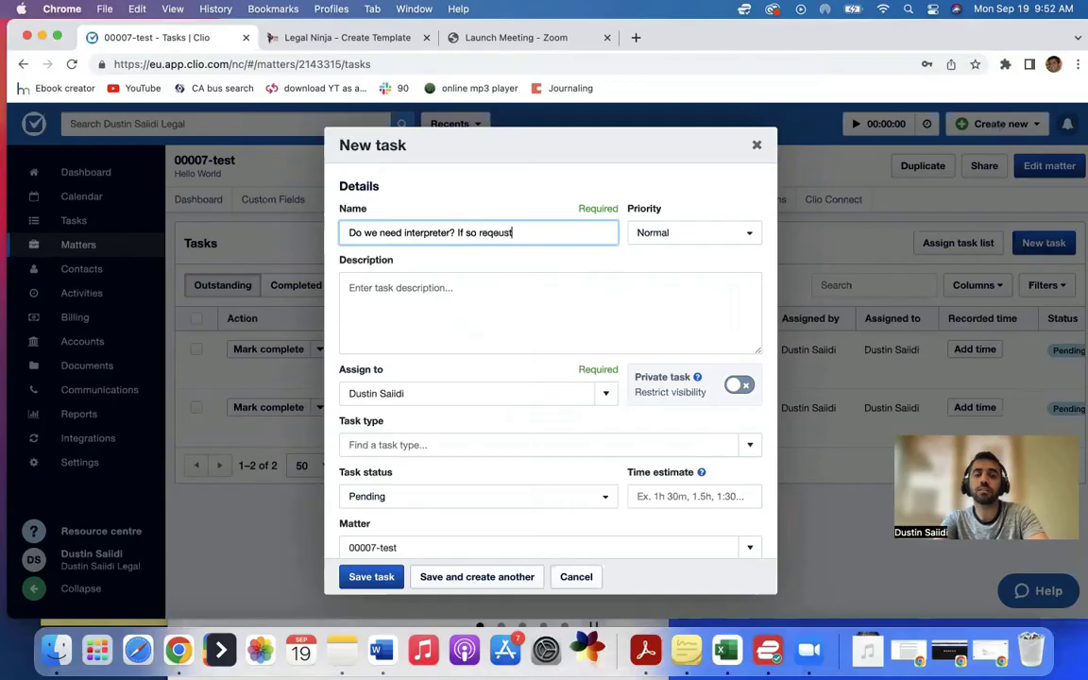
pyautogui.press('super+a')
pyautogui.press('super+c')
pyautogui.click(433, 292)
pyautogui.press('super+v')
# - Set the interpreter task's due date to 26/09/2022 and save the task
pyautogui.scroll(-2, 460, 416)
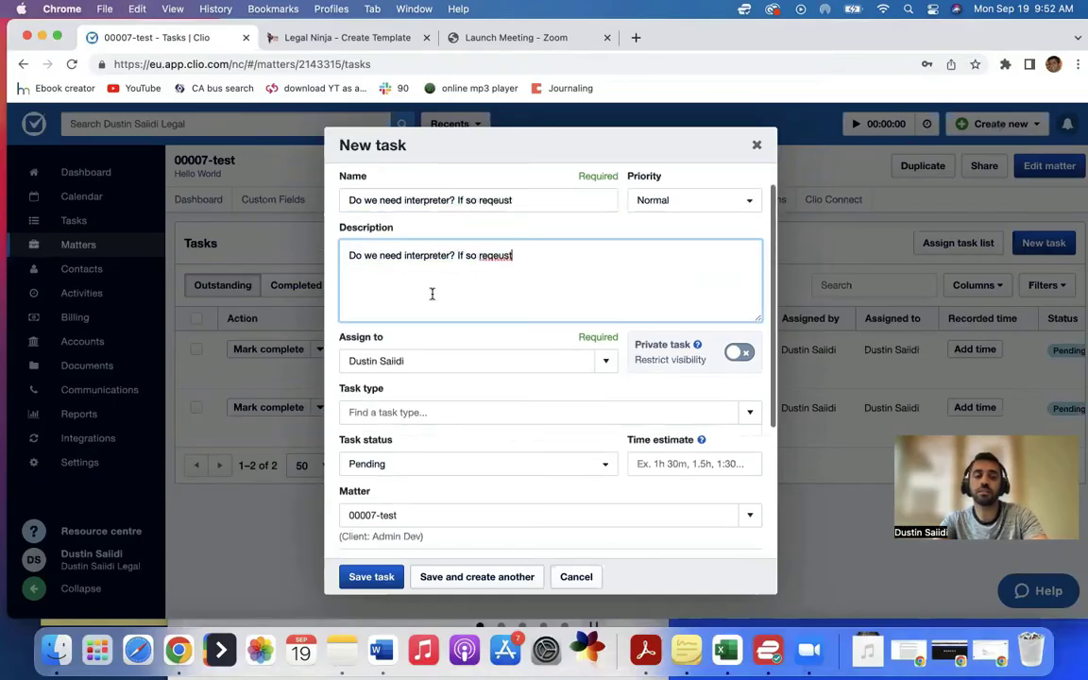
pyautogui.scroll(-5, 460, 416)
pyautogui.click(401, 404)
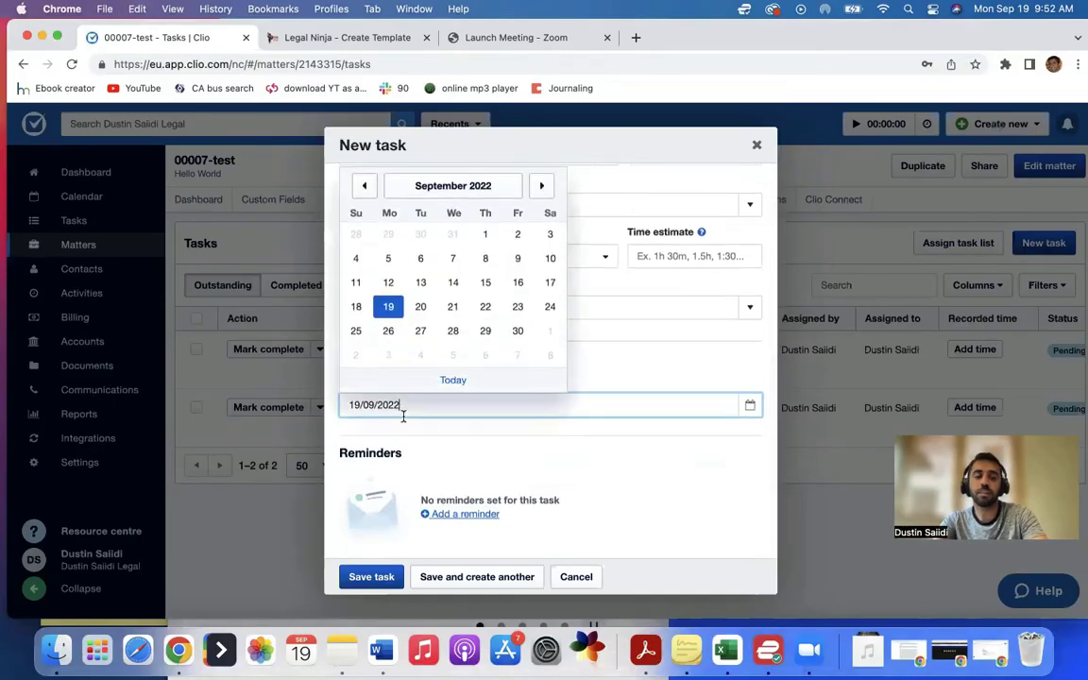
pyautogui.click(383, 338)
pyautogui.click(366, 576)
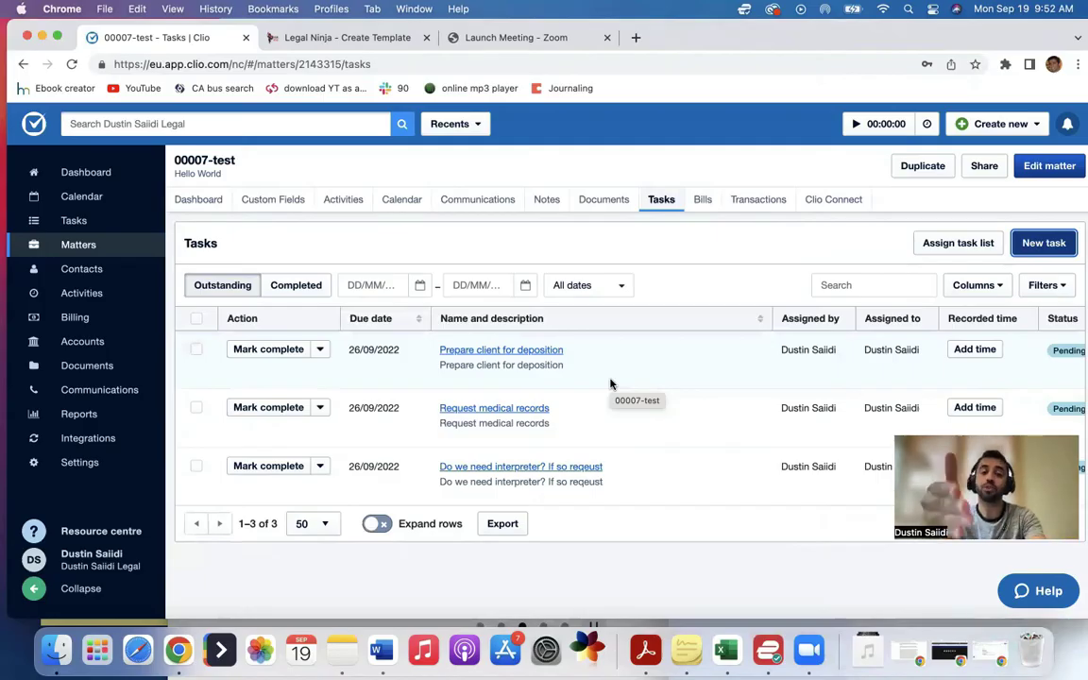
# - Start a new firm-wide task list named "Deposition Notice"
pyautogui.click(95, 220)
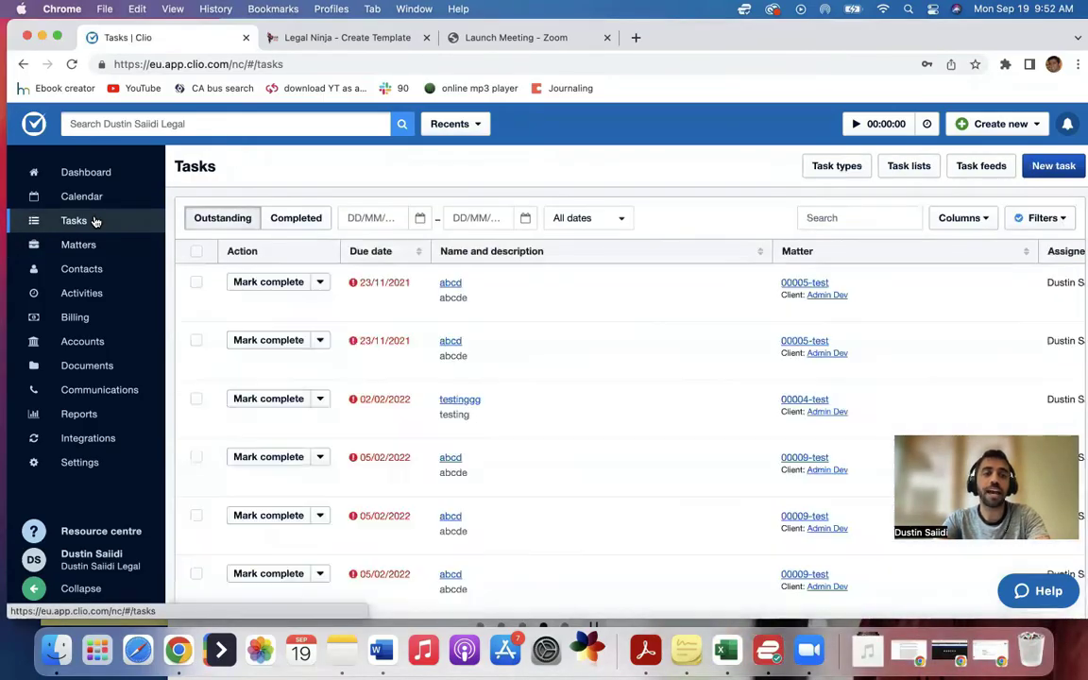
pyautogui.click(910, 168)
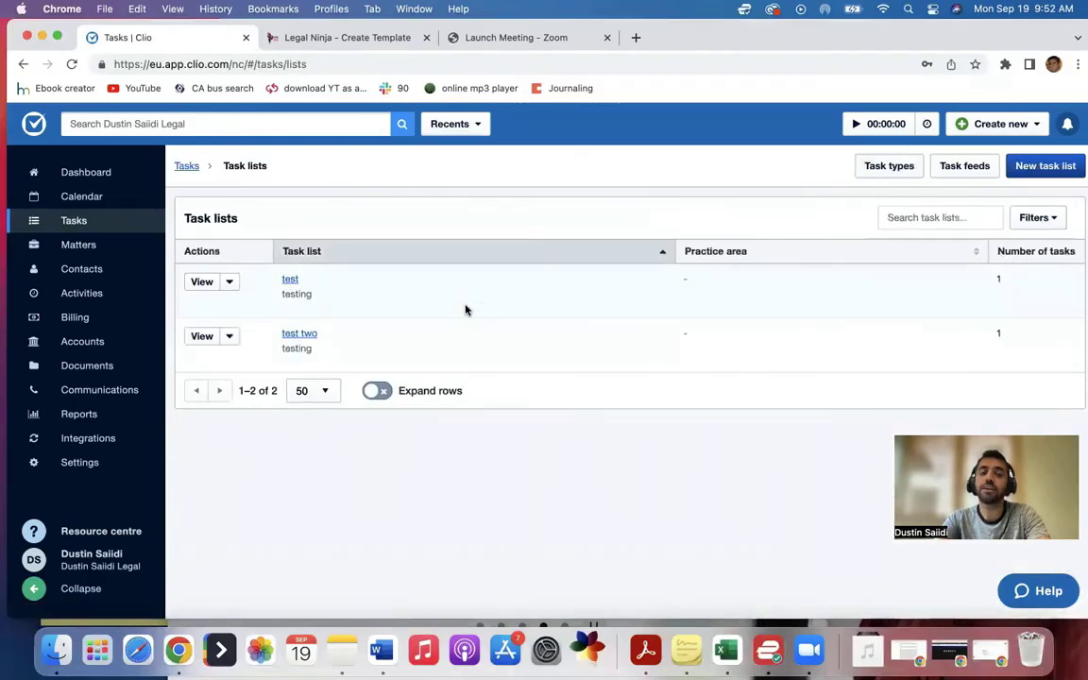
pyautogui.click(1026, 167)
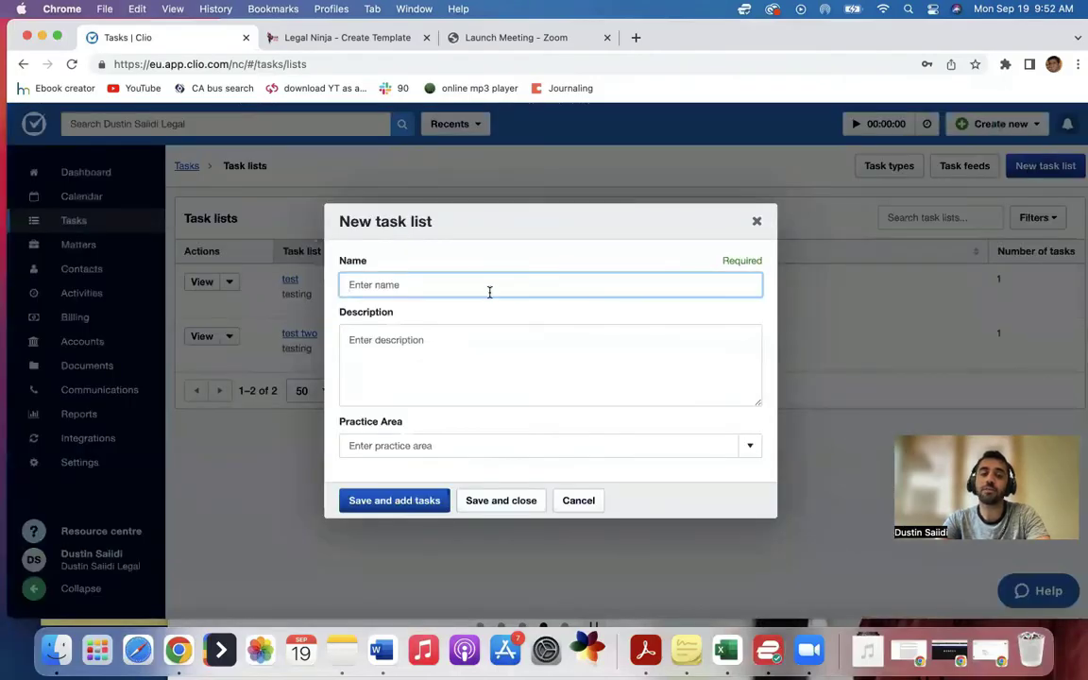
pyautogui.write('Deposition Notice')
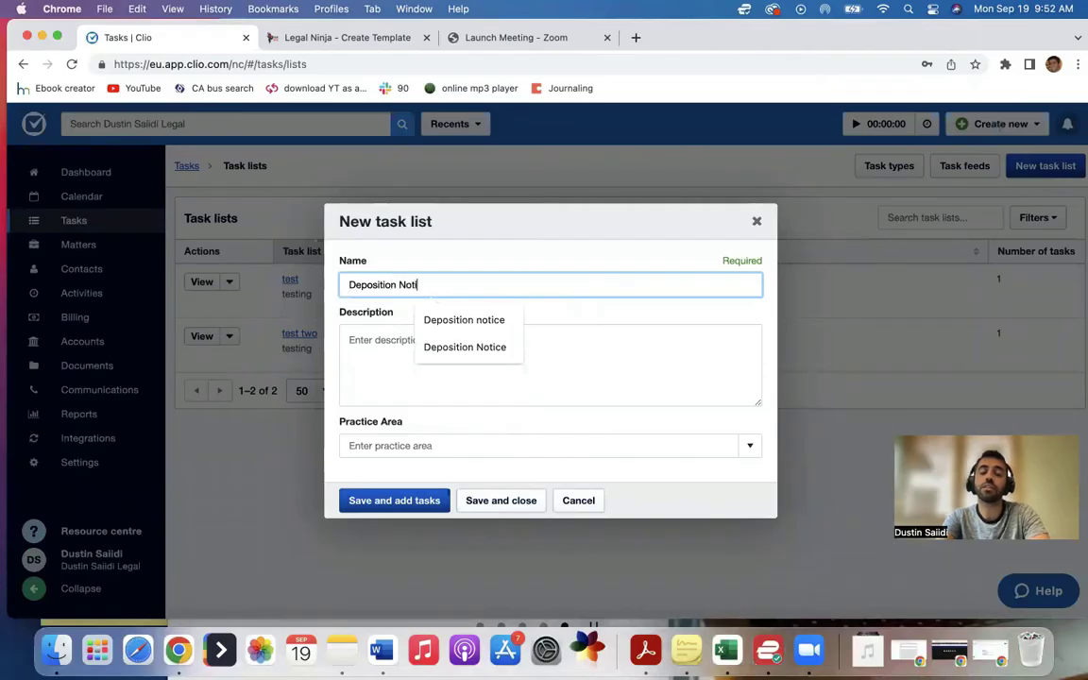
# - Describe the new task list as "When we get a deposition notice"
pyautogui.click(439, 340)
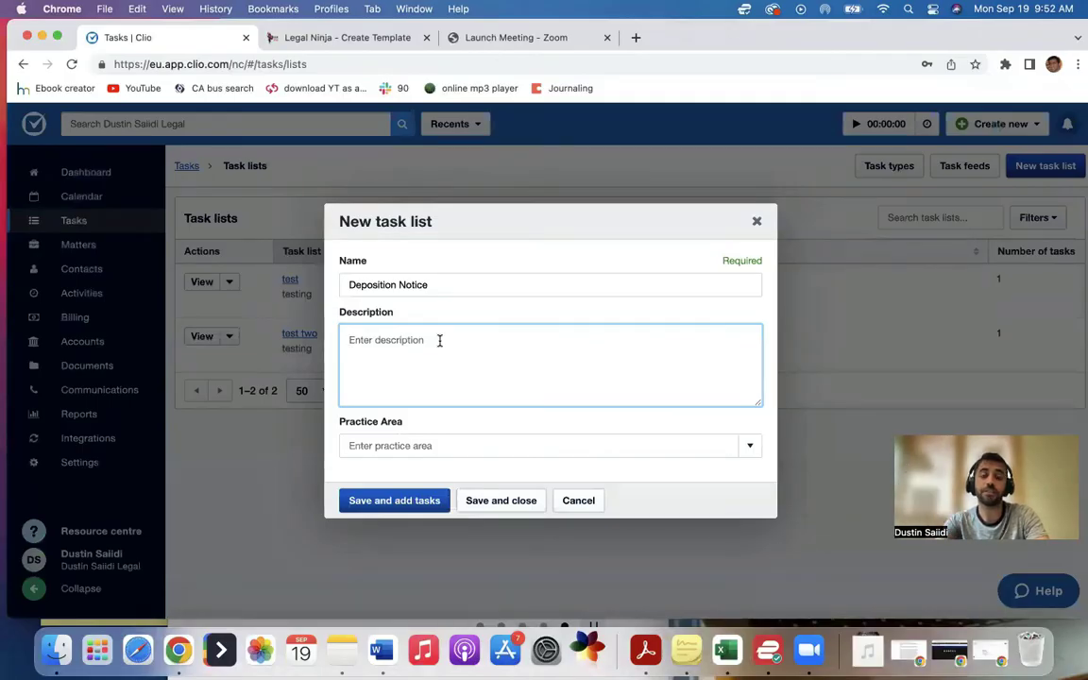
pyautogui.click(397, 282)
pyautogui.click(395, 327)
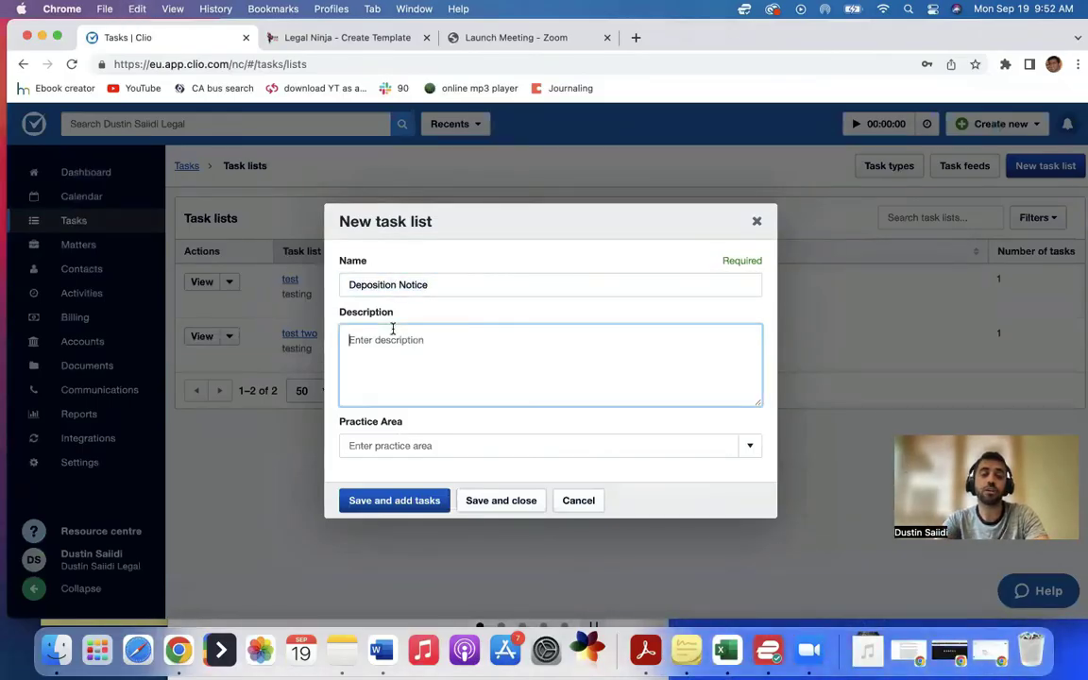
pyautogui.write('when we get a depo')
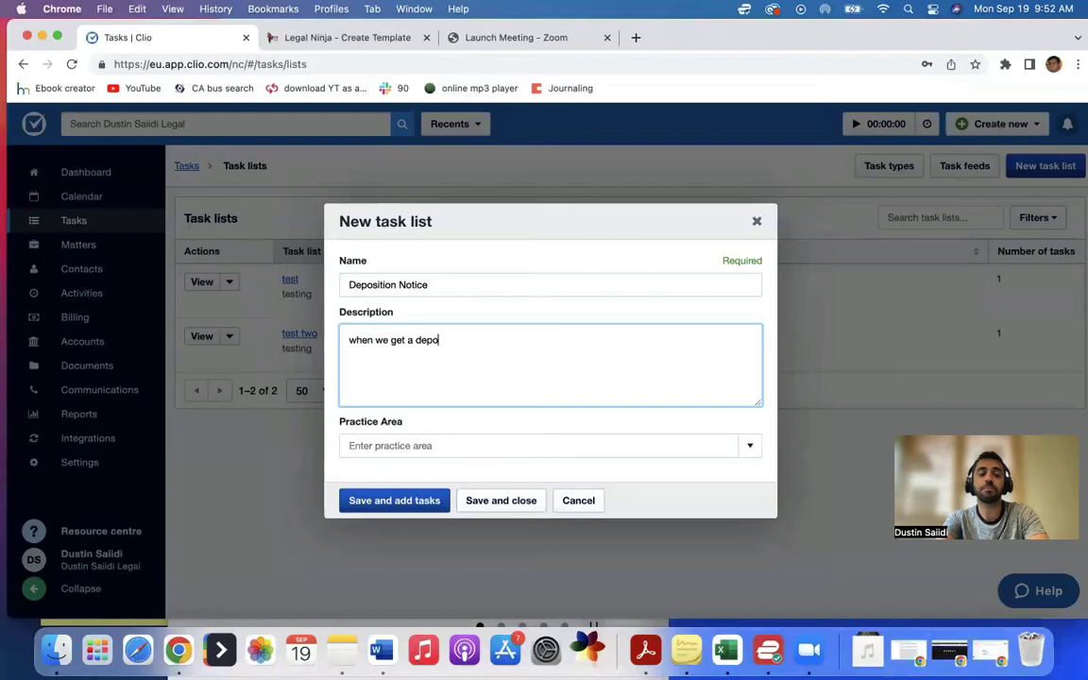
pyautogui.write('sition notice')
pyautogui.click(356, 340)
pyautogui.press('BackSpace')
pyautogui.write('W')
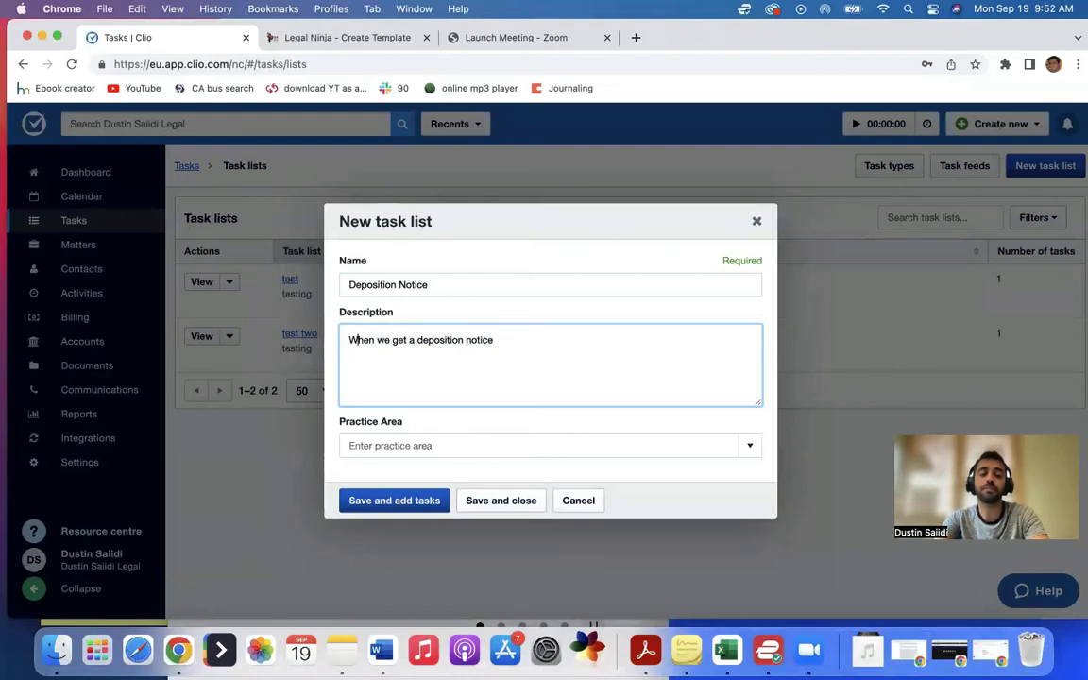
# - Save the new task list and start a task template named "Prepare client for deposition", repeating that name as its description
pyautogui.click(394, 501)
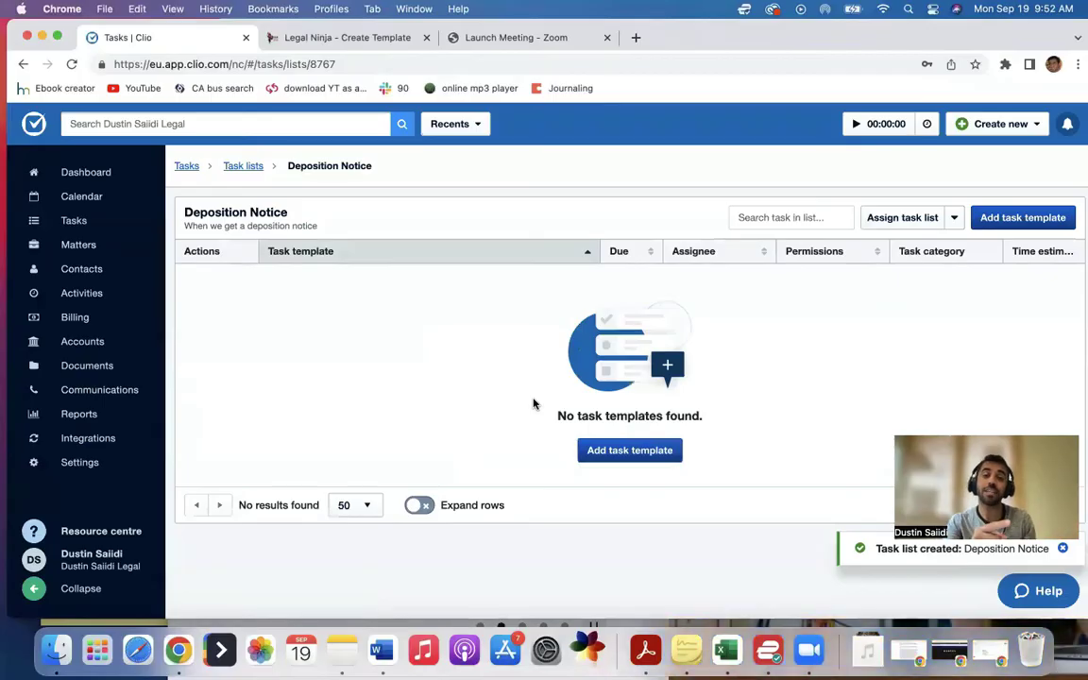
pyautogui.click(619, 451)
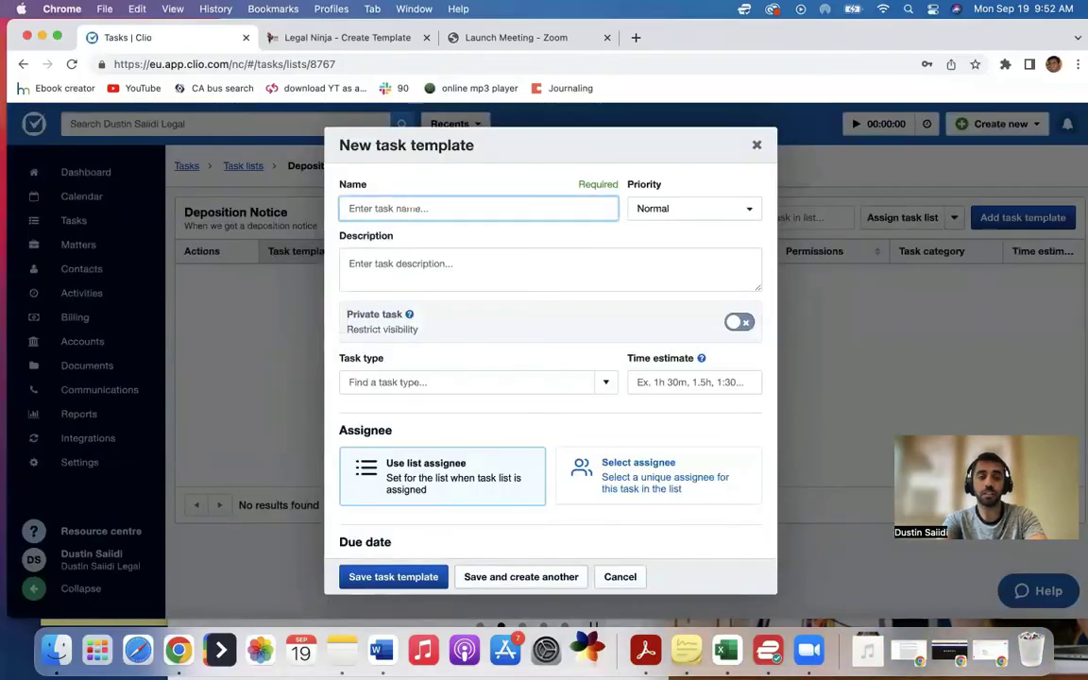
pyautogui.write('Prepare client for deposi')
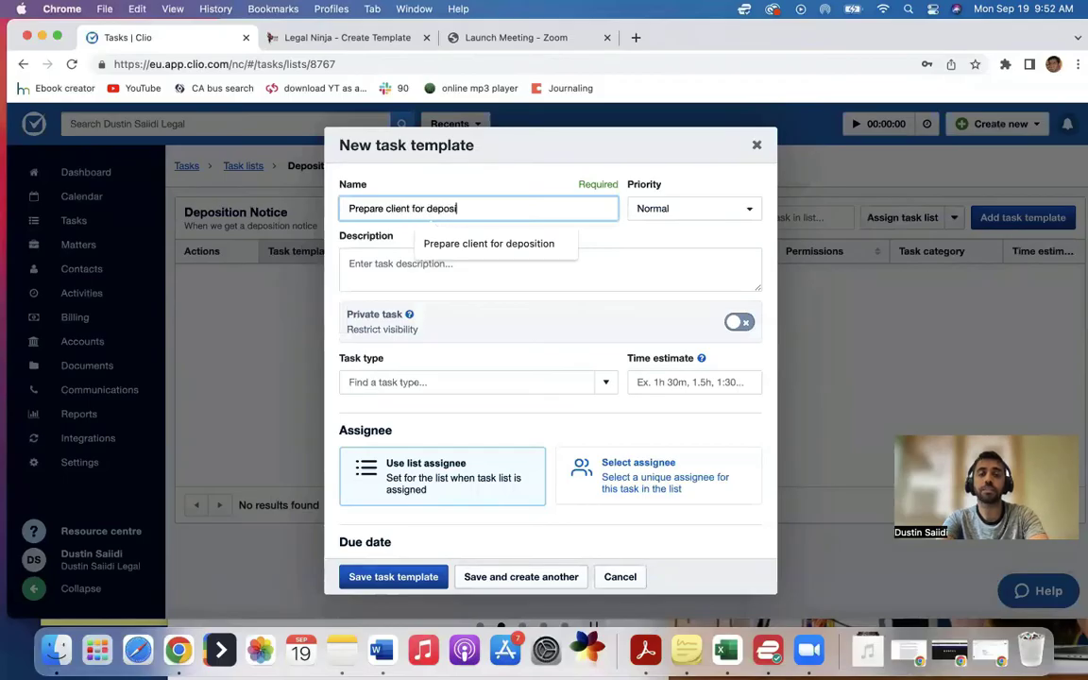
pyautogui.write('tion')
pyautogui.press('Tab')
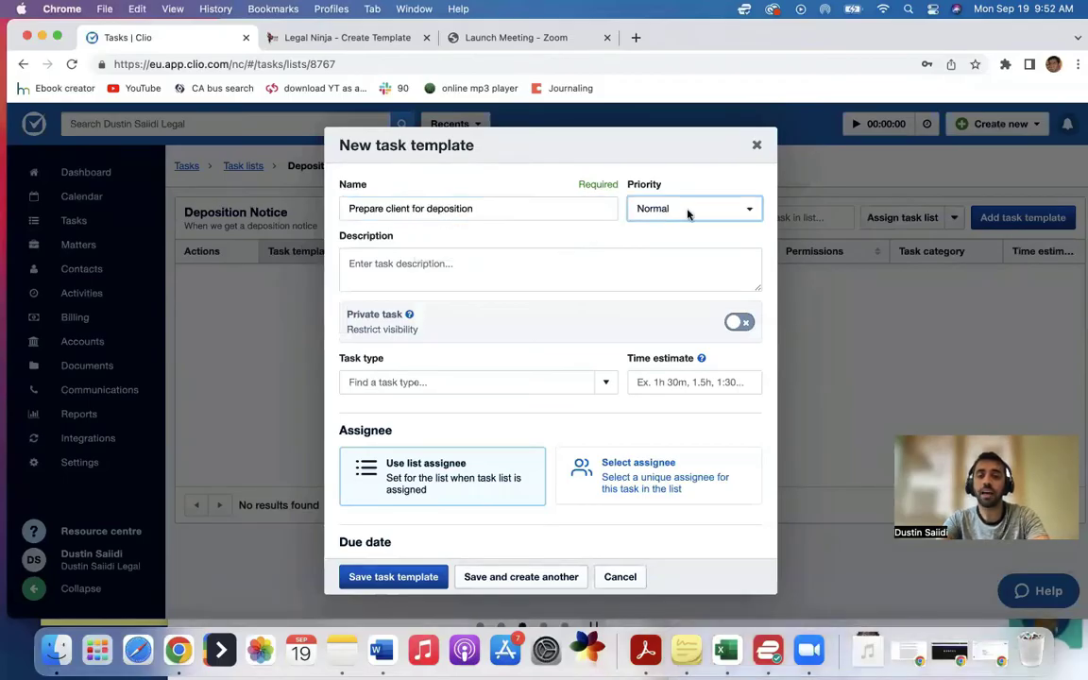
pyautogui.tripleClick(401, 194)
pyautogui.press('super+c')
pyautogui.click(429, 268)
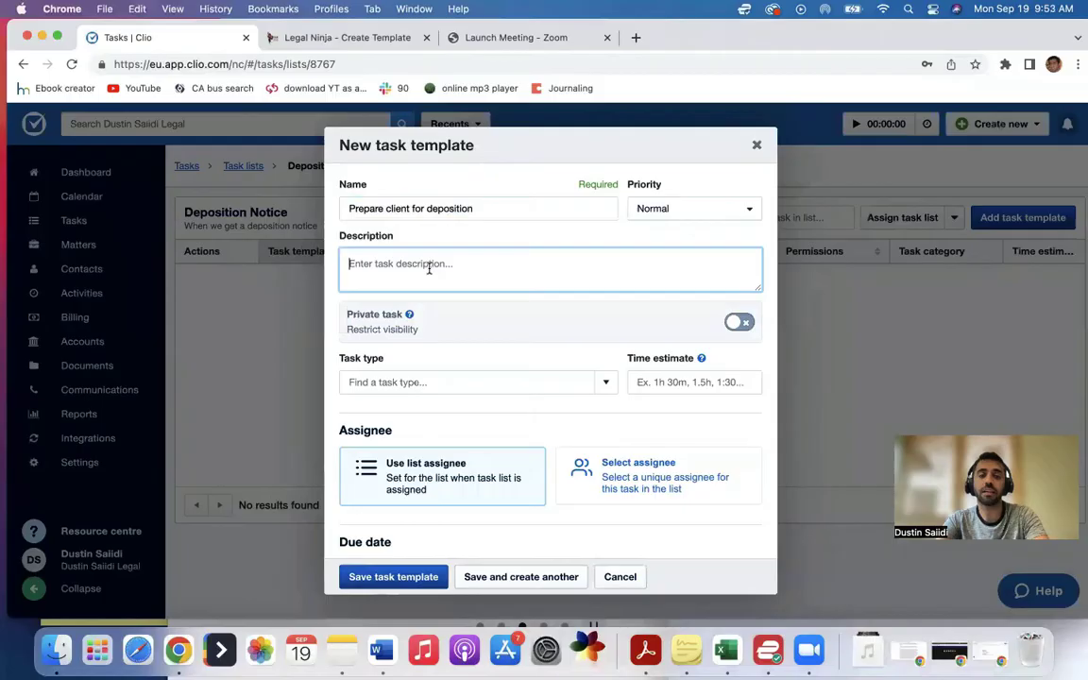
pyautogui.press('super+v')
# - Give the client preparation template a unique assignee, choosing the current firm user
pyautogui.scroll(-5, 430, 269)
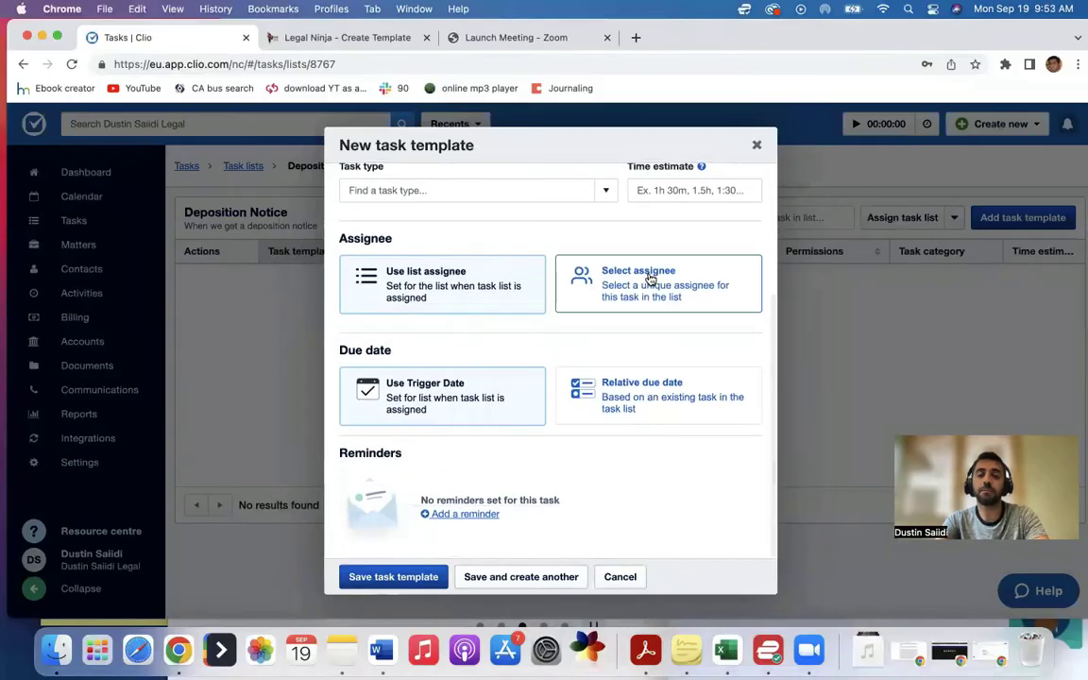
pyautogui.click(650, 279)
pyautogui.click(412, 355)
pyautogui.write('dustin')
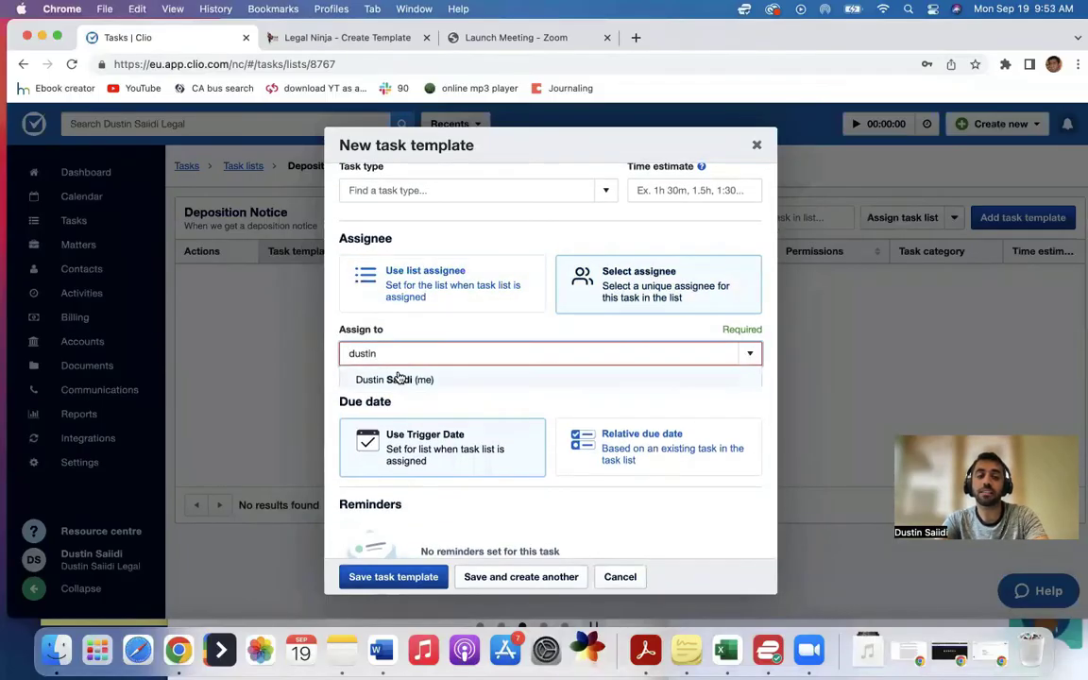
pyautogui.click(396, 380)
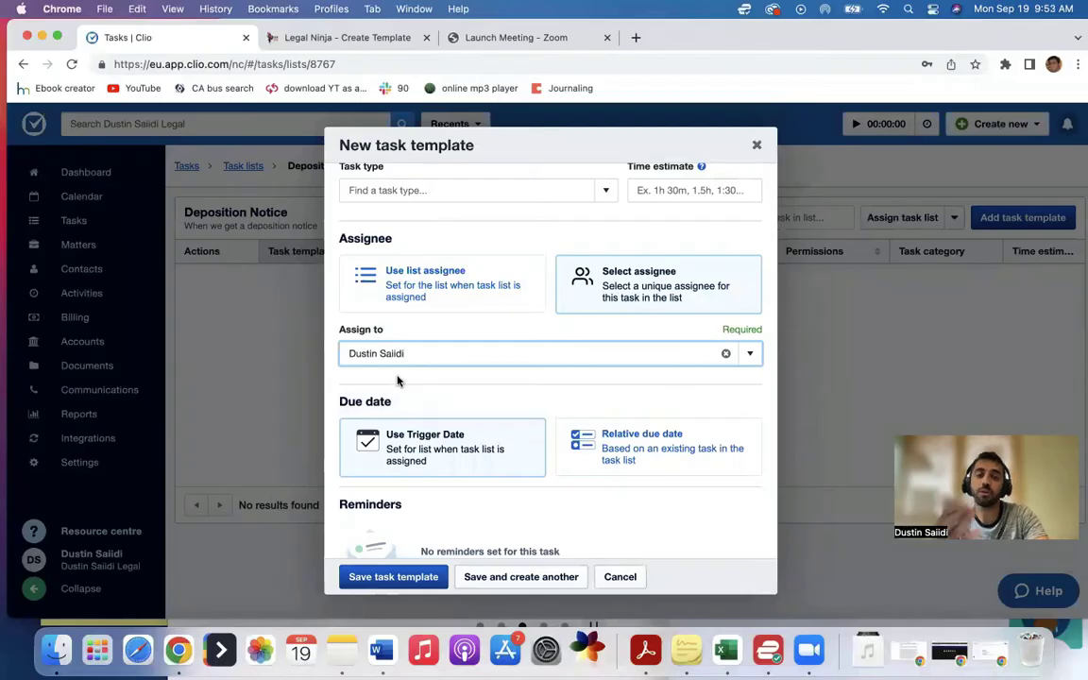
# - Make the client preparation template due 7 business days after the Trigger Date and save it
pyautogui.scroll(-1, 499, 381)
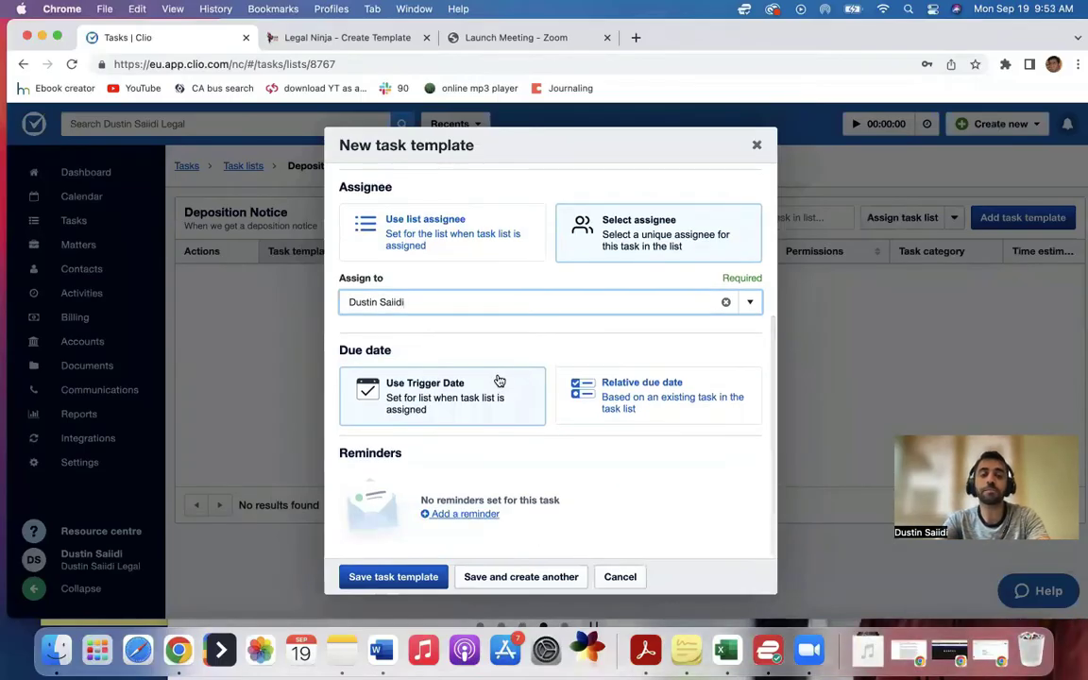
pyautogui.click(619, 397)
pyautogui.scroll(-2, 586, 413)
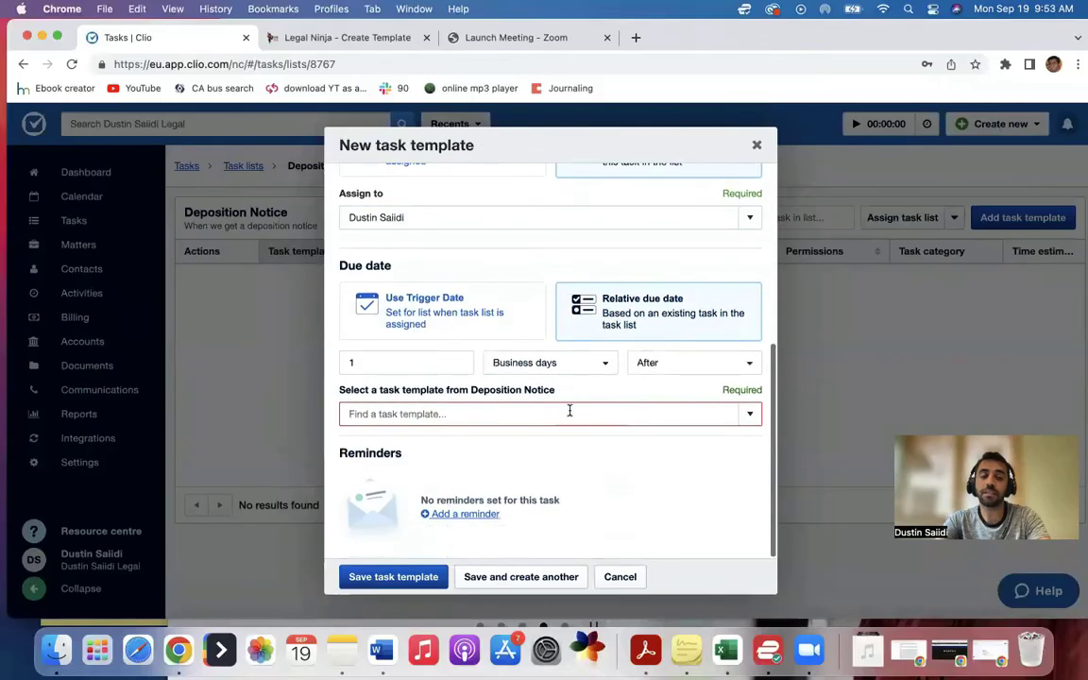
pyautogui.click(430, 365)
pyautogui.press('BackSpace')
pyautogui.click(444, 407)
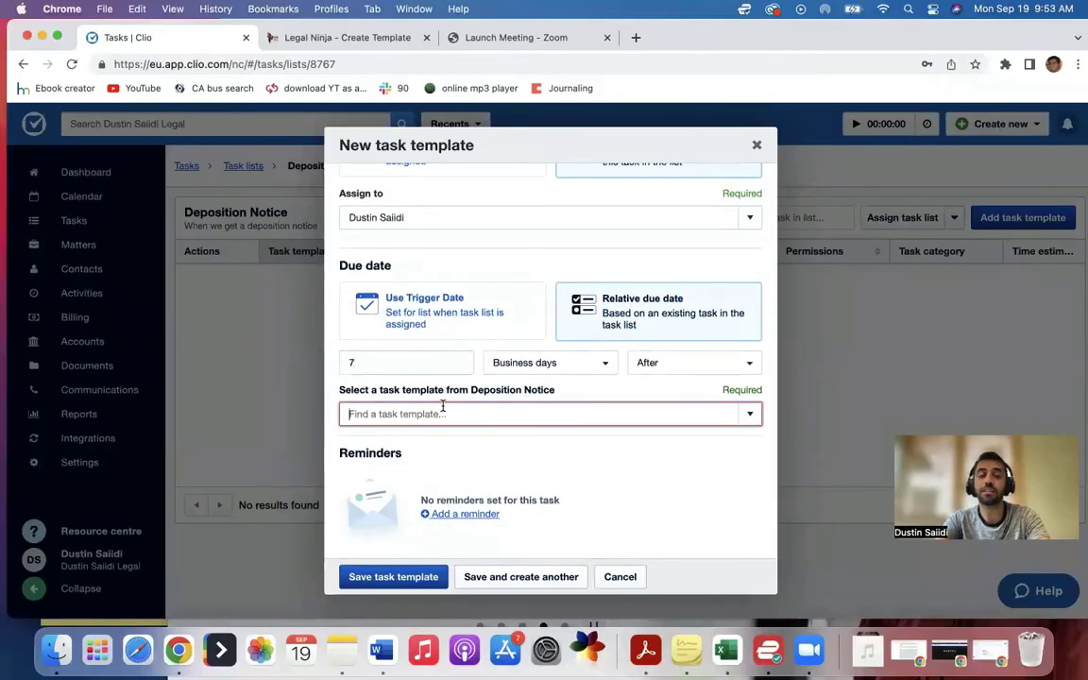
pyautogui.click(748, 413)
pyautogui.click(444, 451)
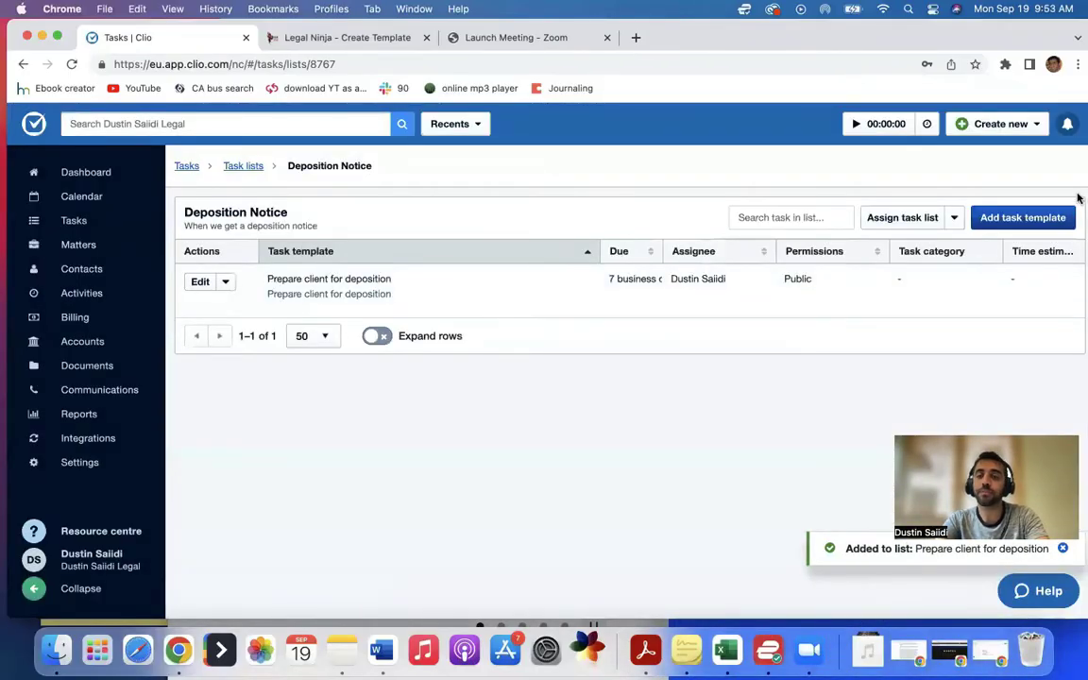
# - Start a second task template named "request medical records" and enter the same text as its description
pyautogui.click(1017, 217)
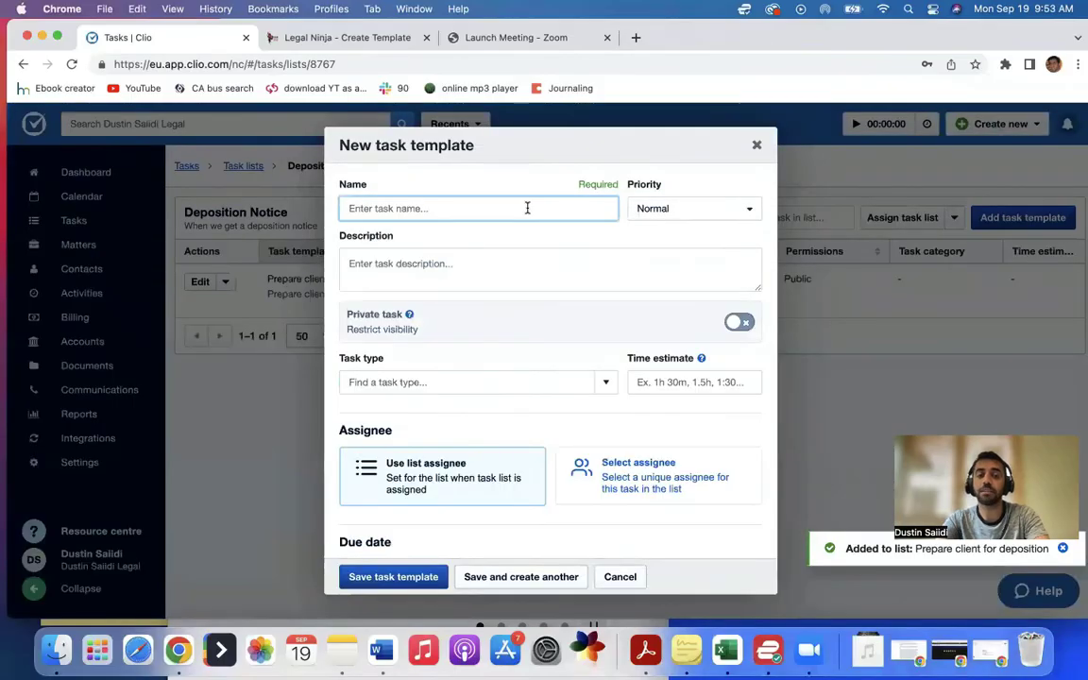
pyautogui.write('request medical recor')
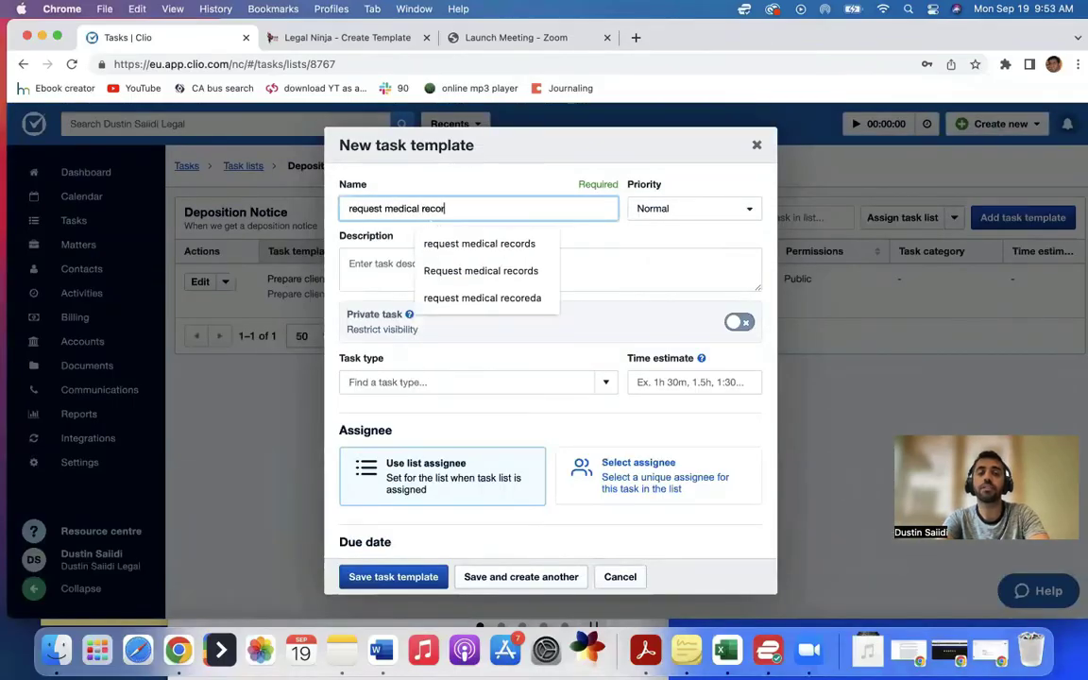
pyautogui.write('ds')
pyautogui.press('Tab')
pyautogui.click(444, 208)
pyautogui.press('super+a')
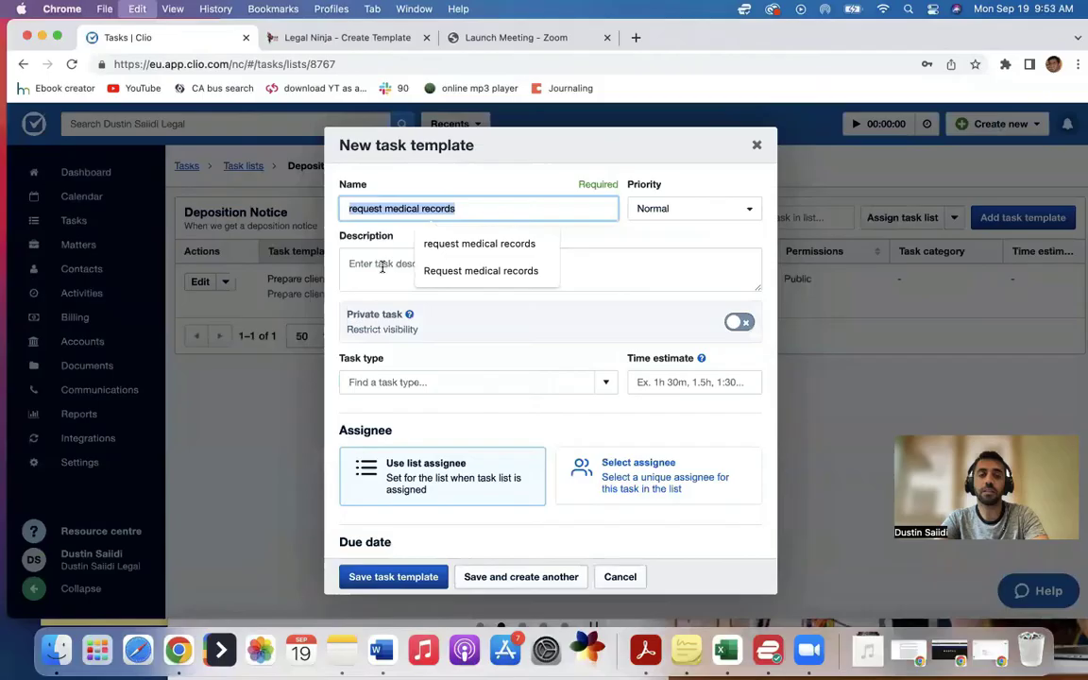
pyautogui.click(381, 268)
pyautogui.write('request medical records')
# - Assign the medical records template specifically to the current firm user
pyautogui.scroll(-3, 430, 286)
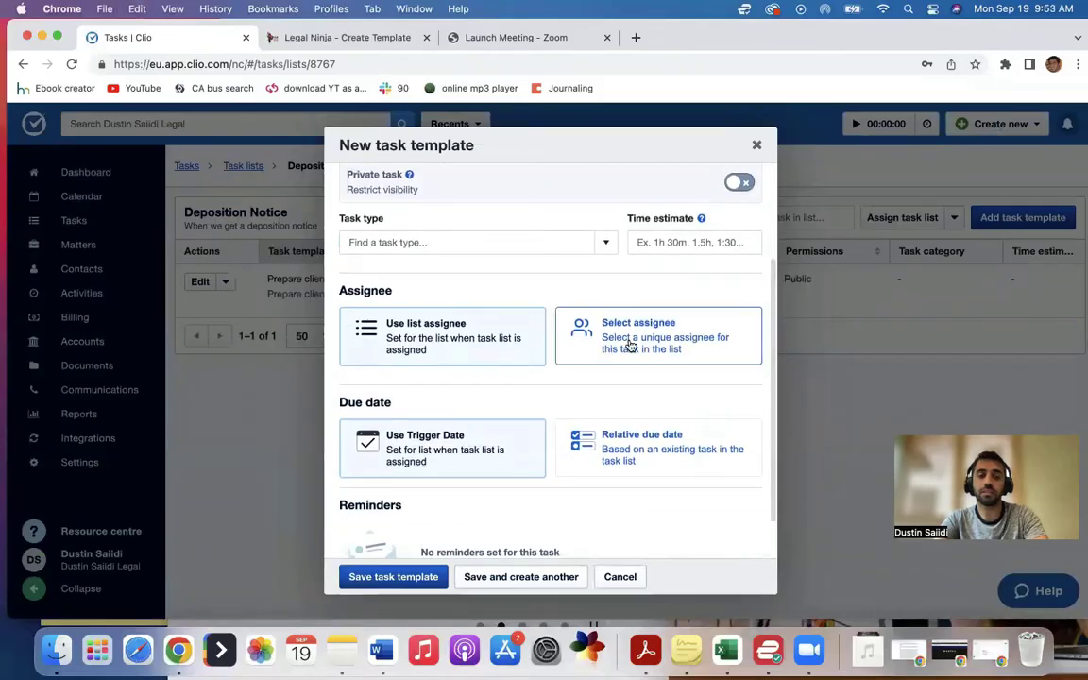
pyautogui.click(630, 347)
pyautogui.click(418, 405)
pyautogui.write('dustin')
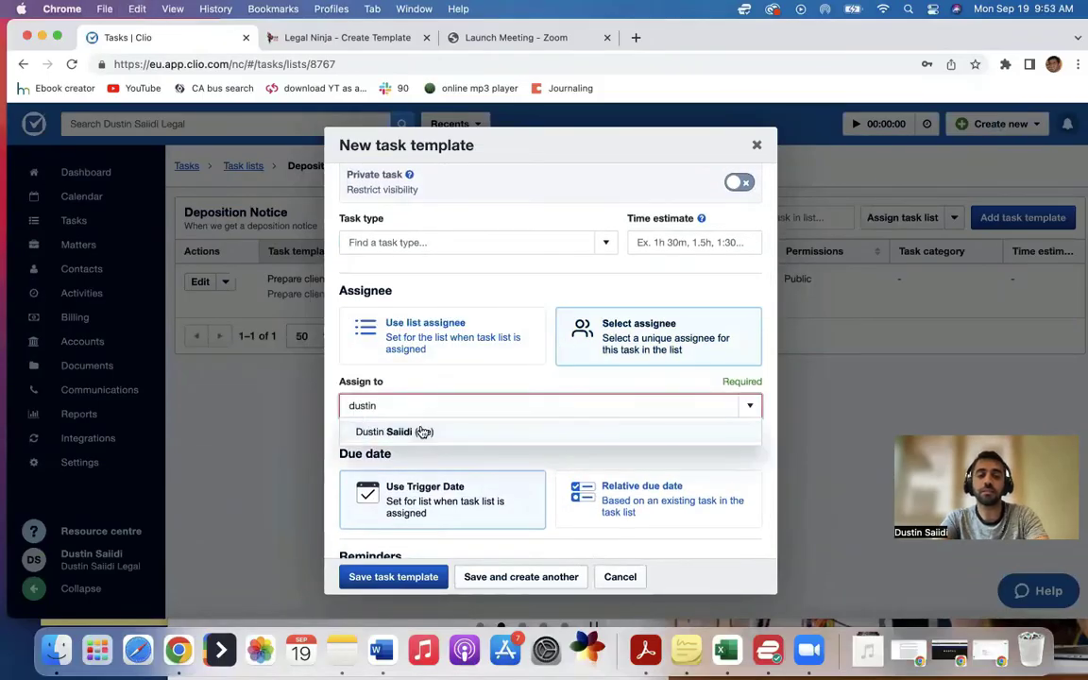
pyautogui.click(422, 432)
# - Set the medical records template's relative due date to 10 business days after the Trigger Date and save the template
pyautogui.scroll(-2, 422, 432)
pyautogui.click(580, 407)
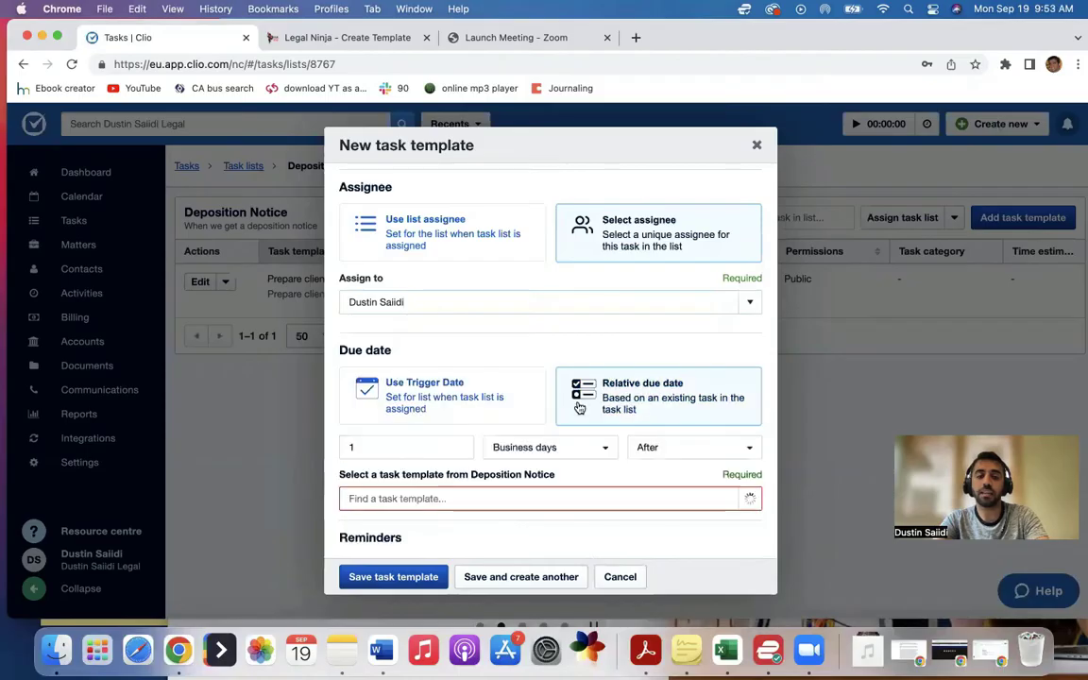
pyautogui.click(425, 447)
pyautogui.press('BackSpace')
pyautogui.write('10')
pyautogui.scroll(-2, 454, 412)
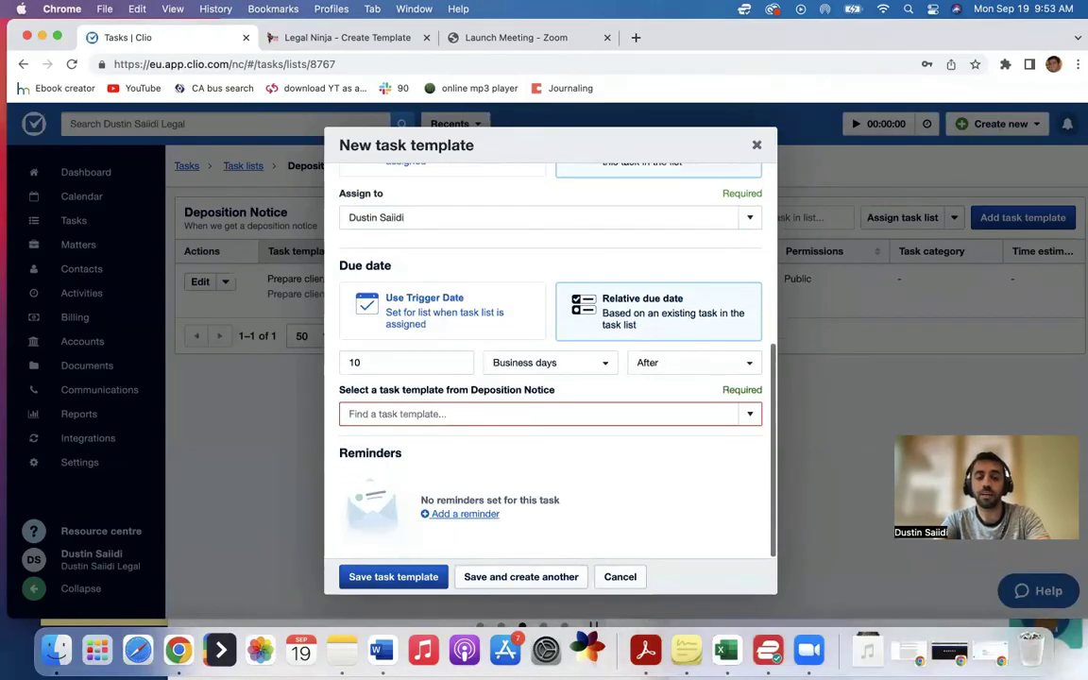
pyautogui.click(455, 413)
pyautogui.click(754, 416)
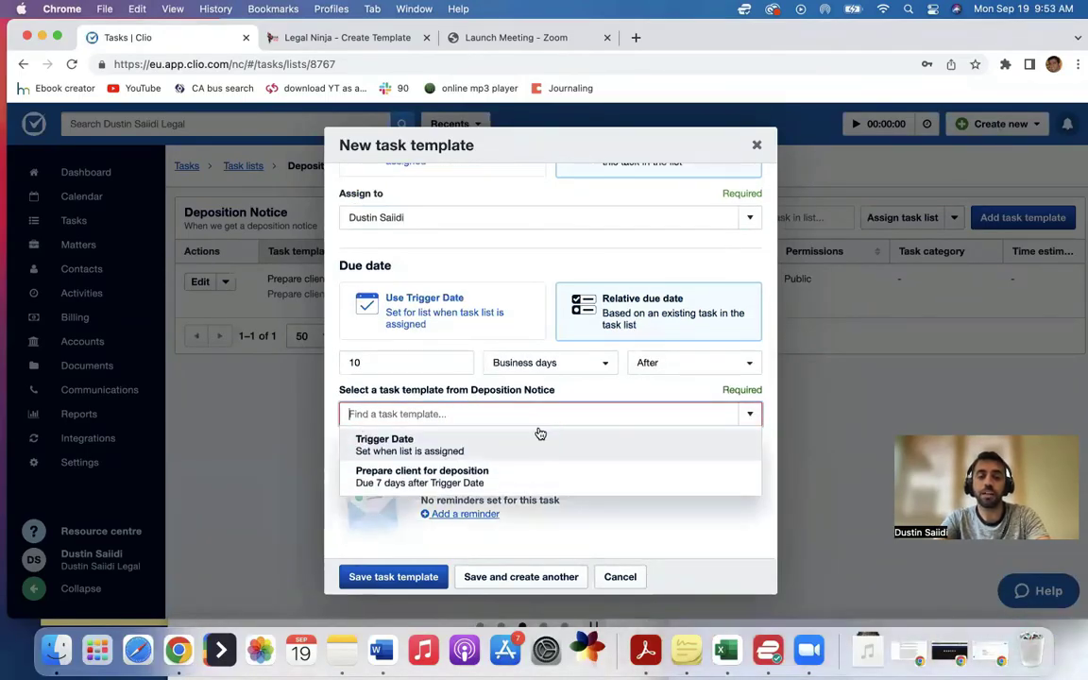
pyautogui.click(498, 442)
pyautogui.click(423, 580)
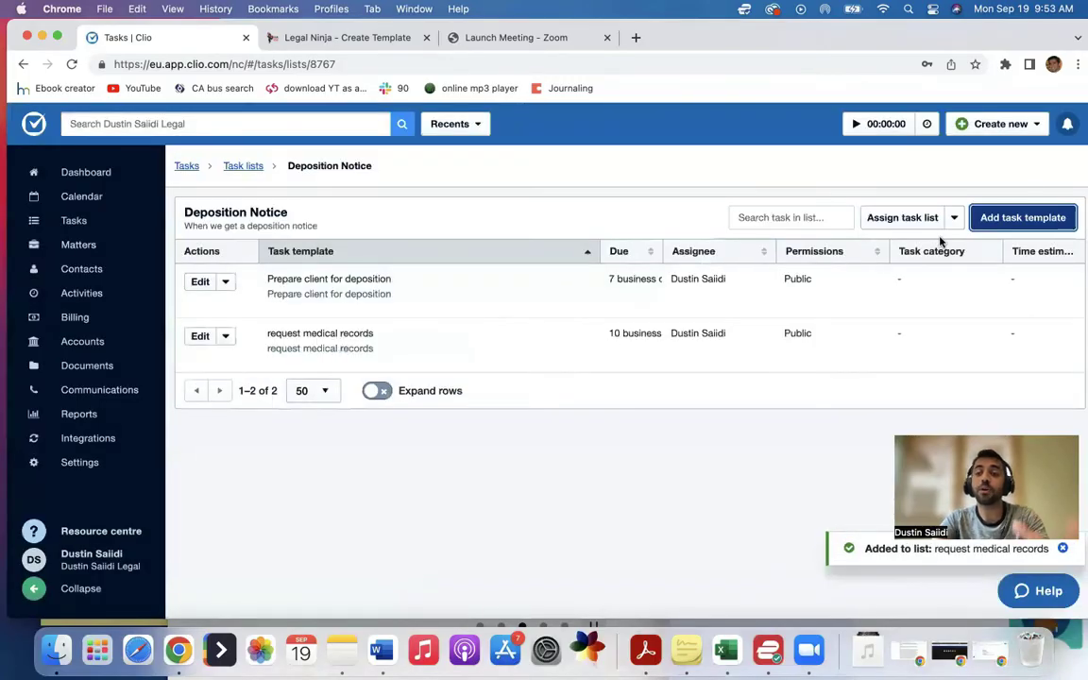
# - Start a third task template named "request interpreter?" and copy that name into its description
pyautogui.click(1023, 217)
pyautogui.click(442, 210)
pyautogui.write('prepare client for')
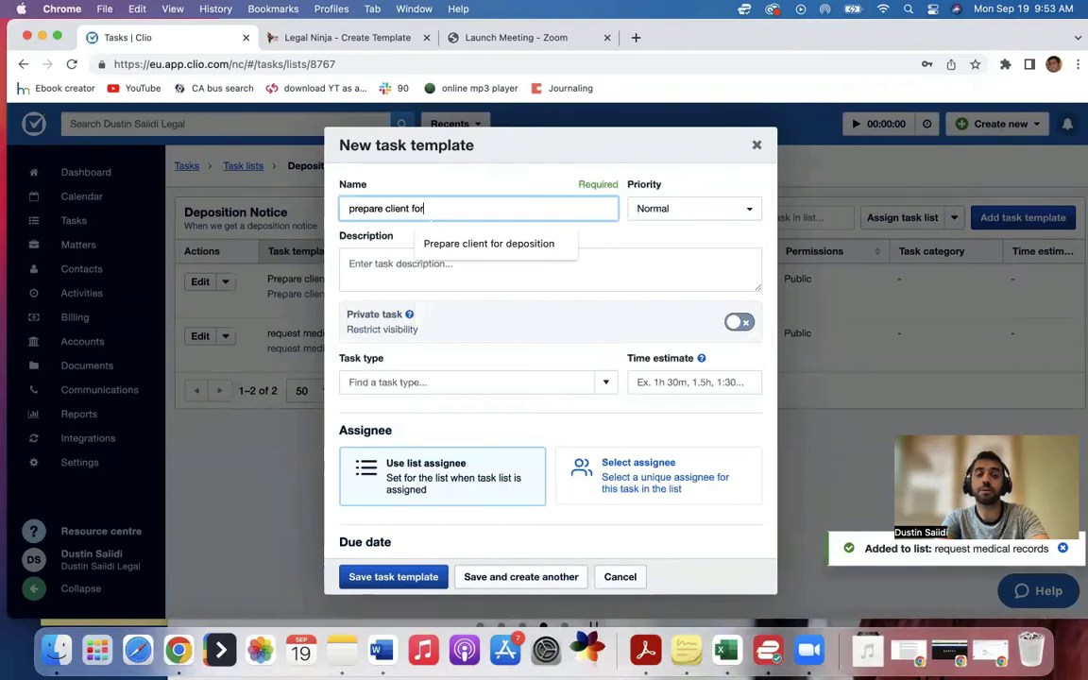
pyautogui.press('super+a')
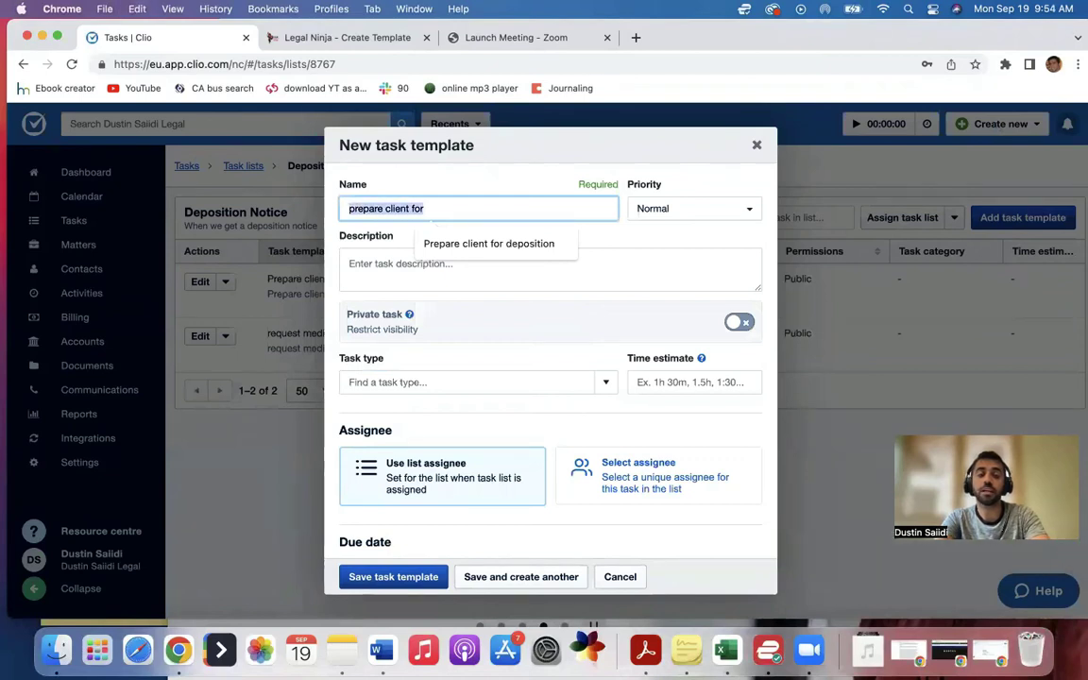
pyautogui.write('request int')
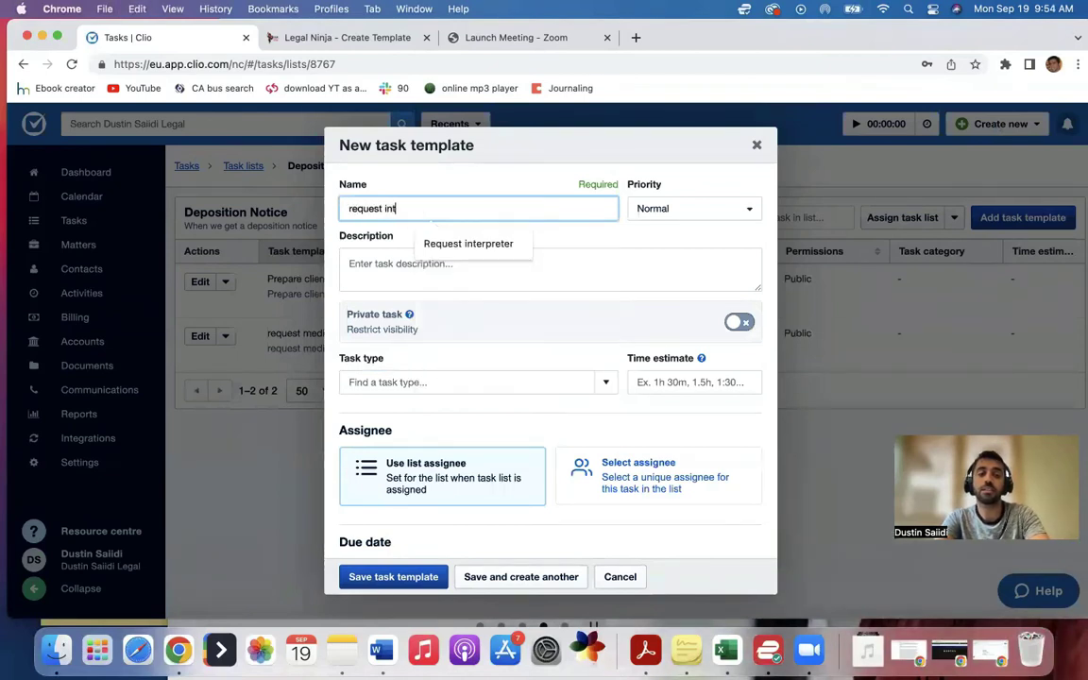
pyautogui.write('erpreter?')
pyautogui.press('super+a')
pyautogui.press('super+c')
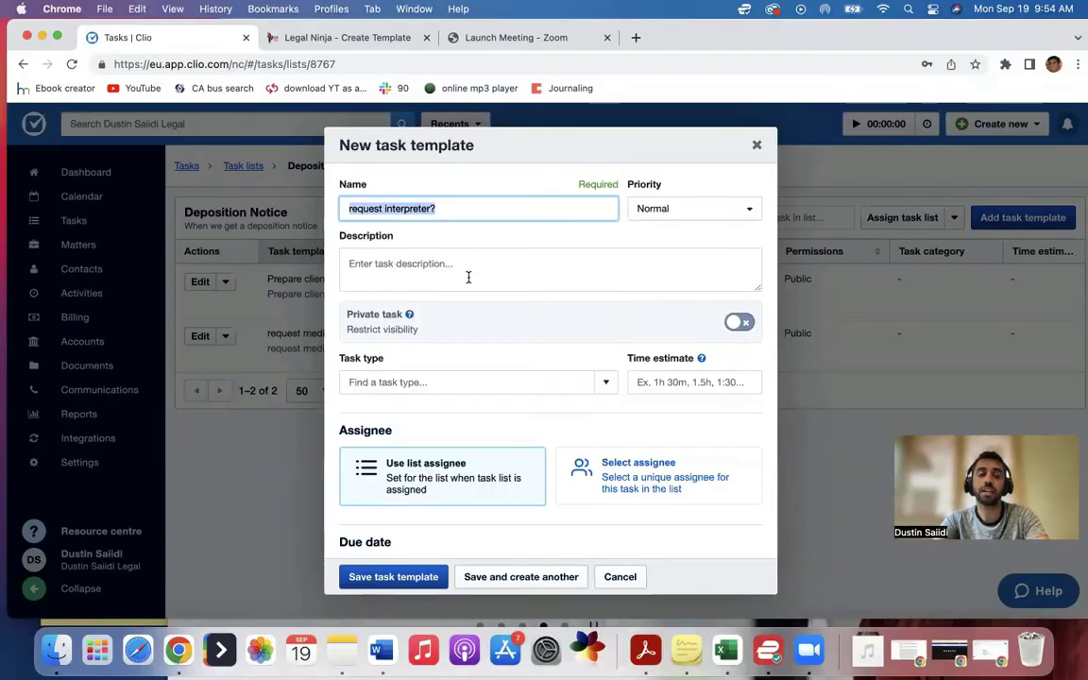
pyautogui.click(468, 276)
pyautogui.press('super+v')
# - Select the current firm user as the unique assignee of the interpreter template
pyautogui.scroll(-4, 467, 278)
pyautogui.click(626, 302)
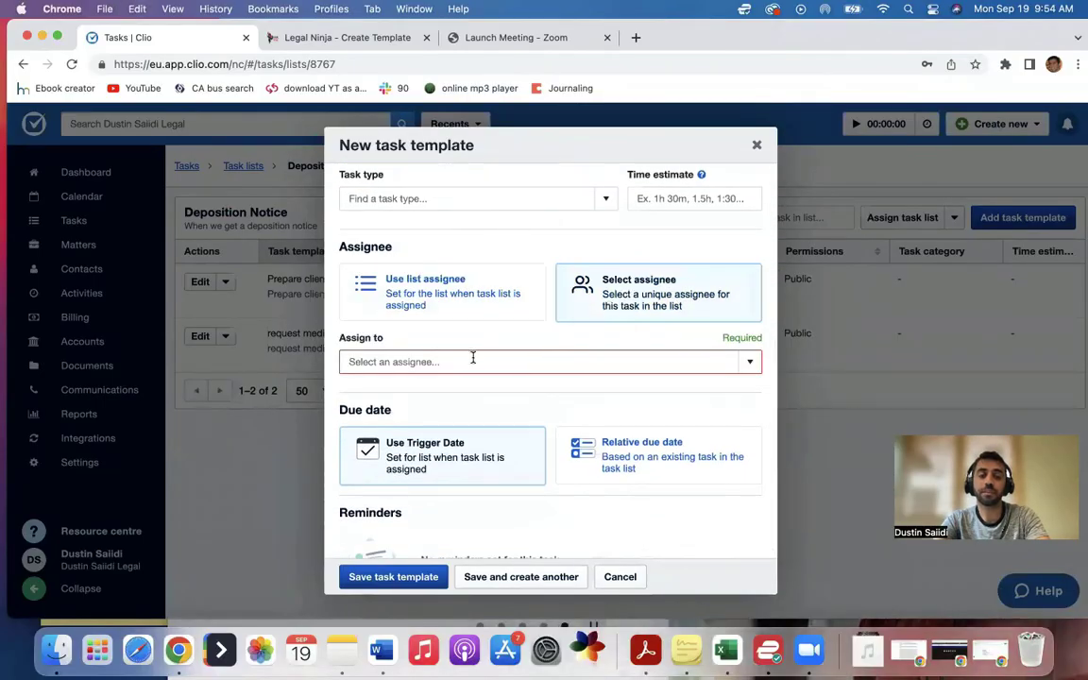
pyautogui.click(474, 361)
pyautogui.write('dustin')
pyautogui.click(388, 386)
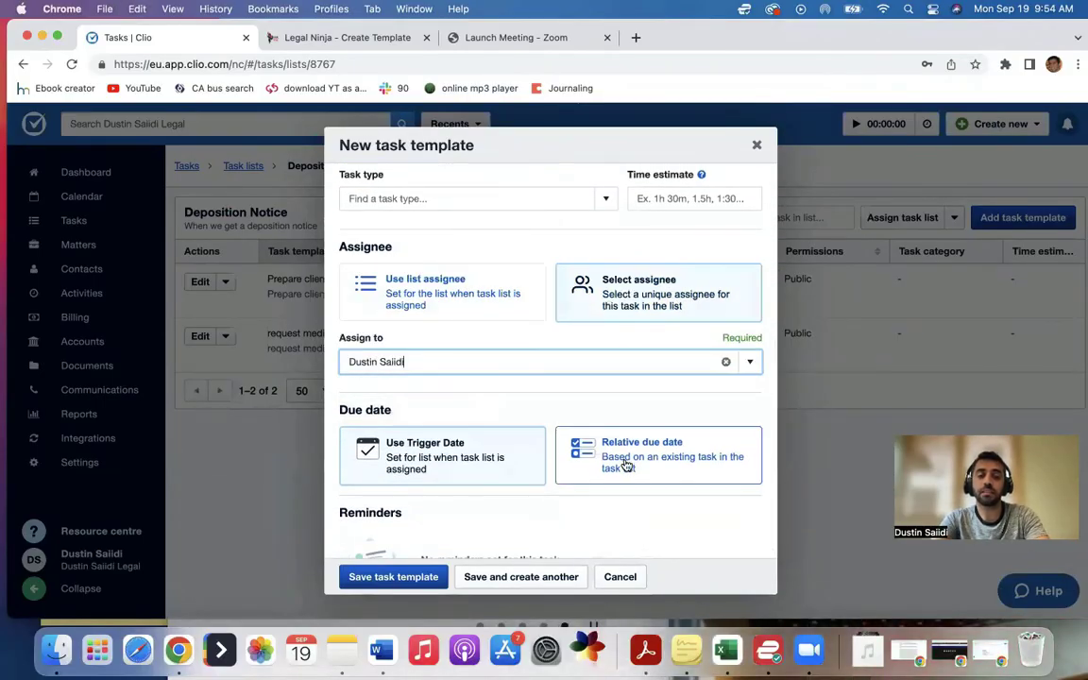
# - Set the interpreter template's relative due date to 14 business days after the Trigger Date and save the template
pyautogui.click(626, 467)
pyautogui.scroll(-3, 624, 467)
pyautogui.click(412, 364)
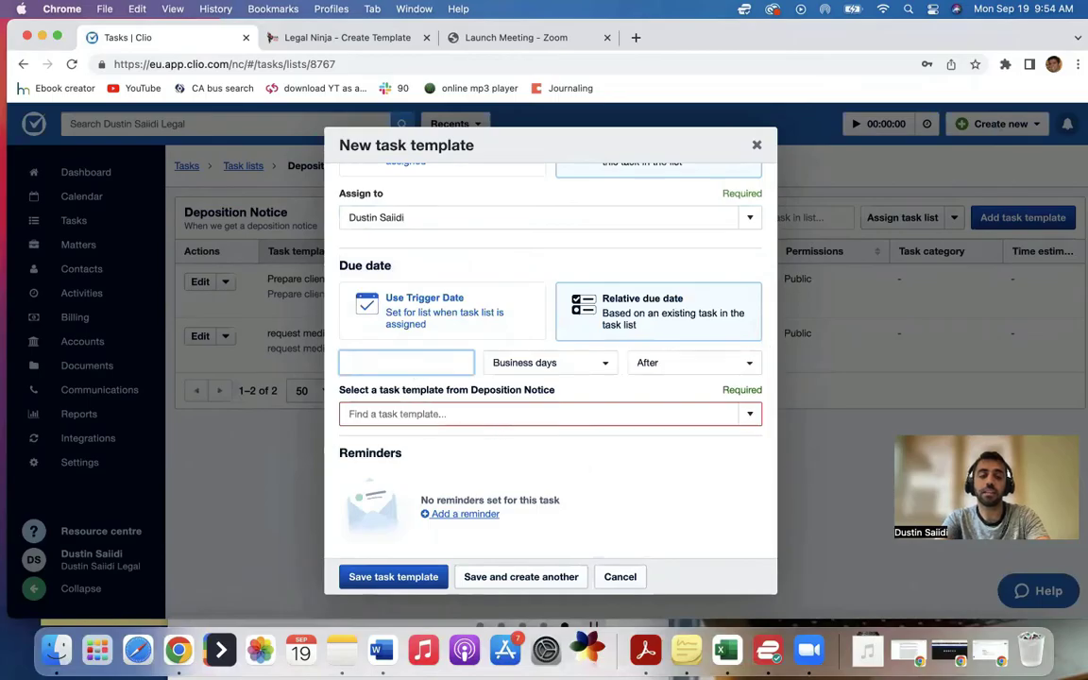
pyautogui.click(515, 414)
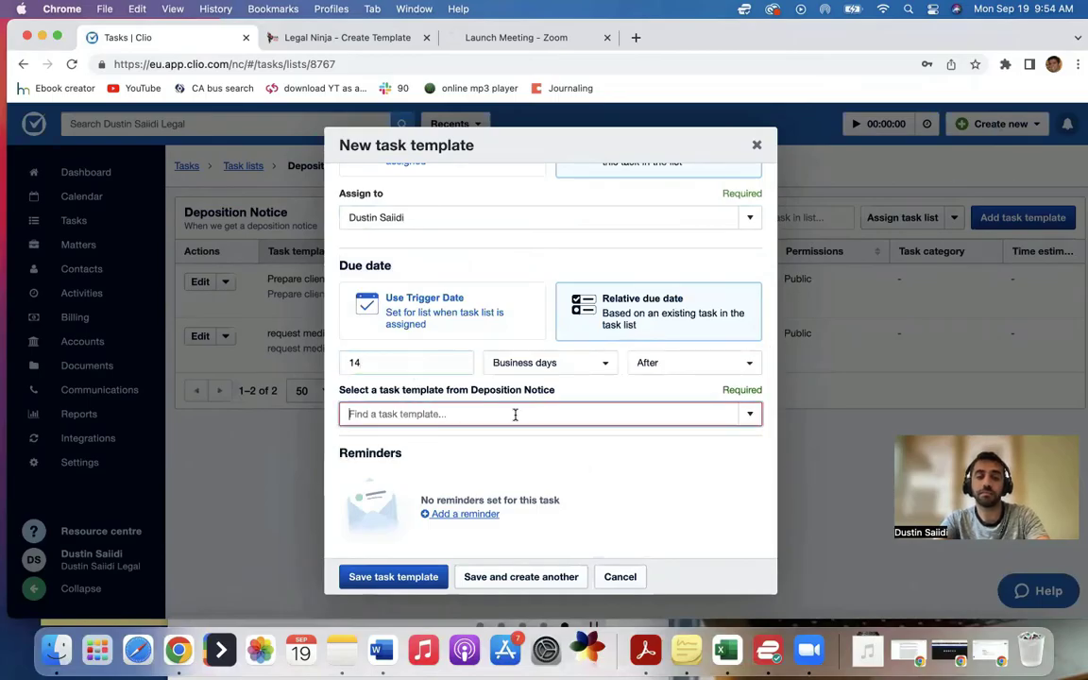
pyautogui.click(751, 419)
pyautogui.click(457, 452)
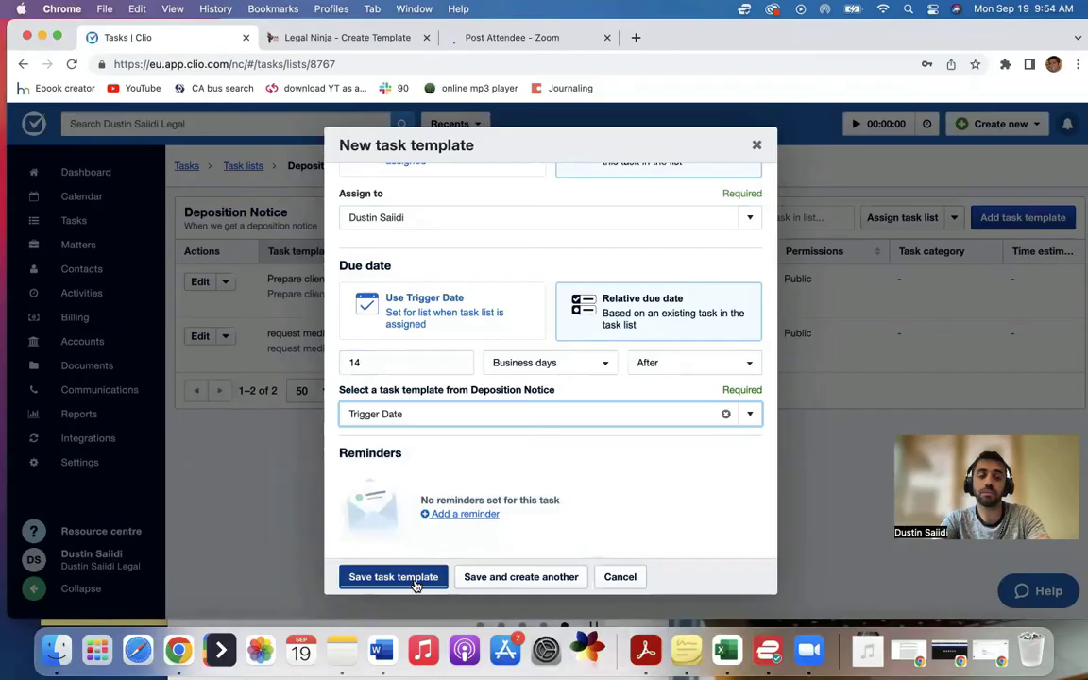
pyautogui.click(391, 576)
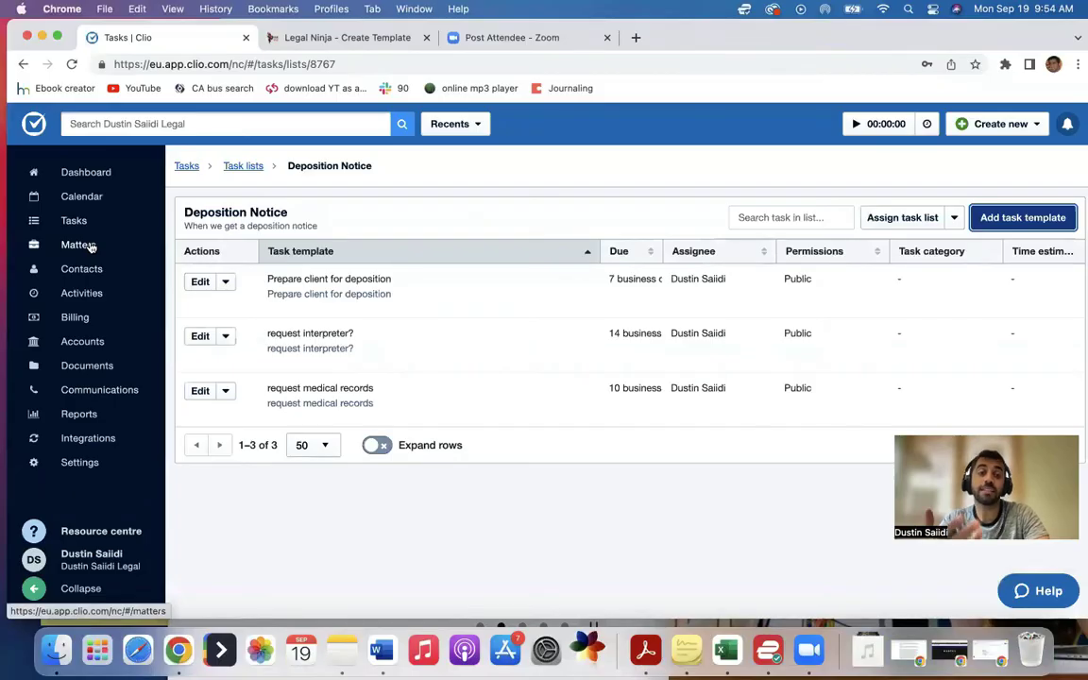
# - Open matter 00008-test for editing and go to its Task lists section
pyautogui.click(85, 245)
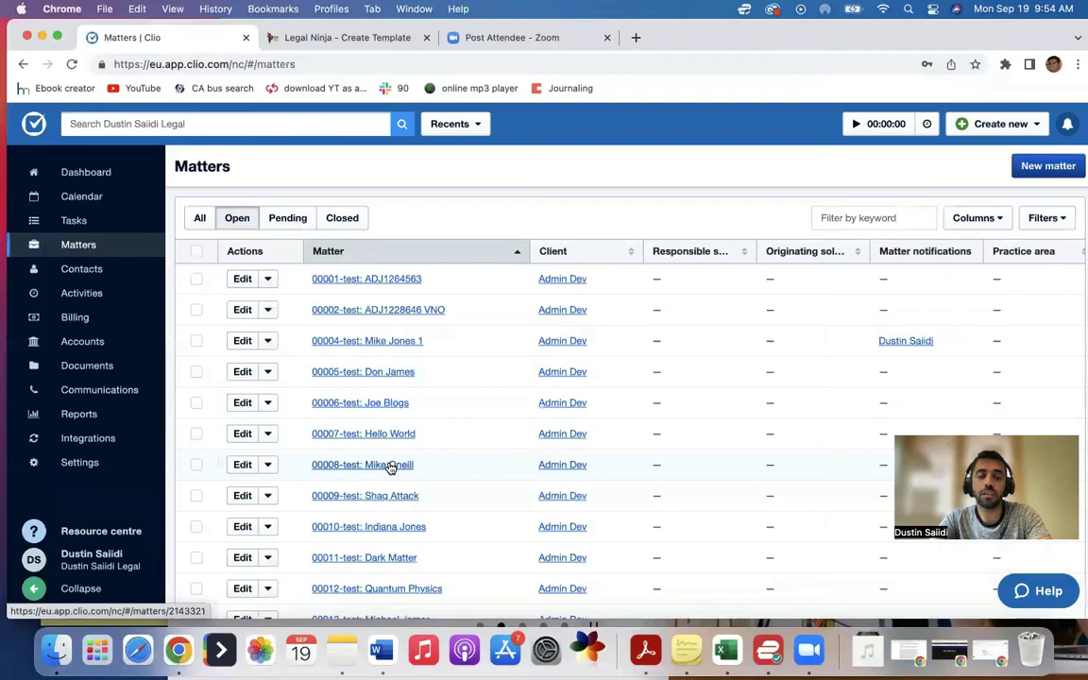
pyautogui.click(389, 465)
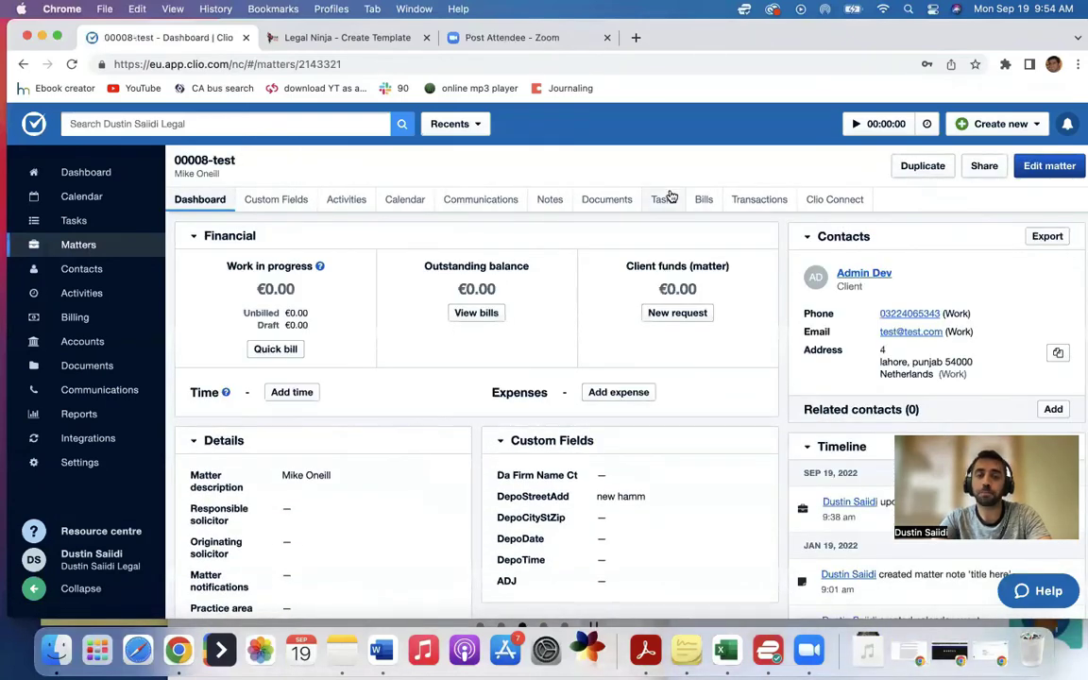
pyautogui.click(1053, 166)
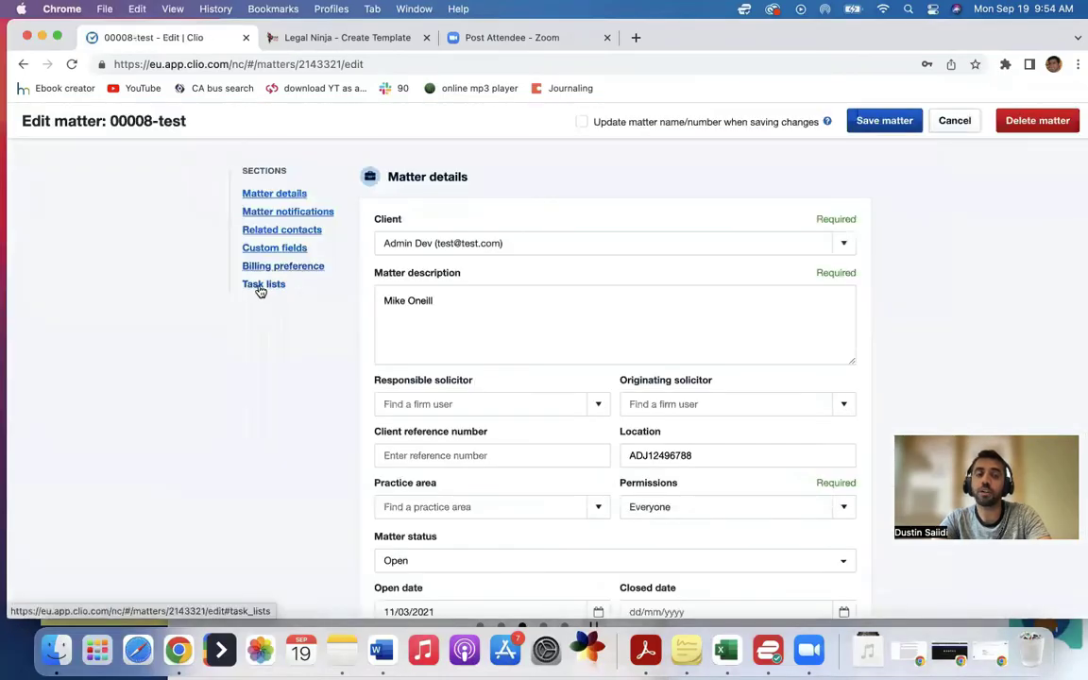
pyautogui.click(260, 287)
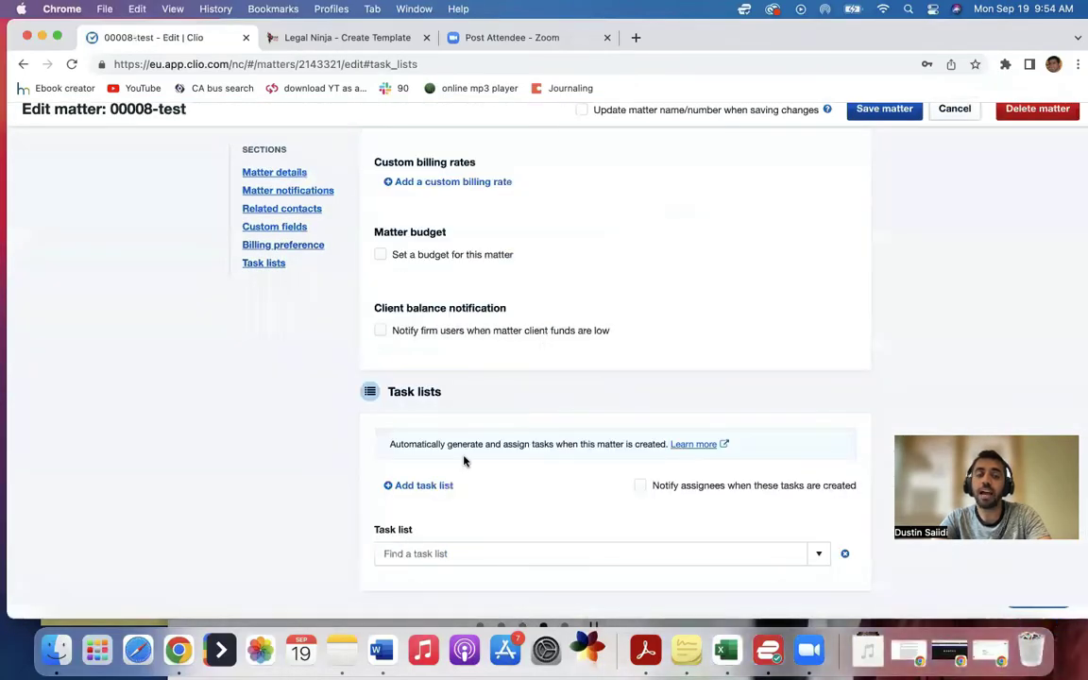
# - Assign the Deposition Notice task list to the matter, save the matter, and view its tasks
pyautogui.click(436, 486)
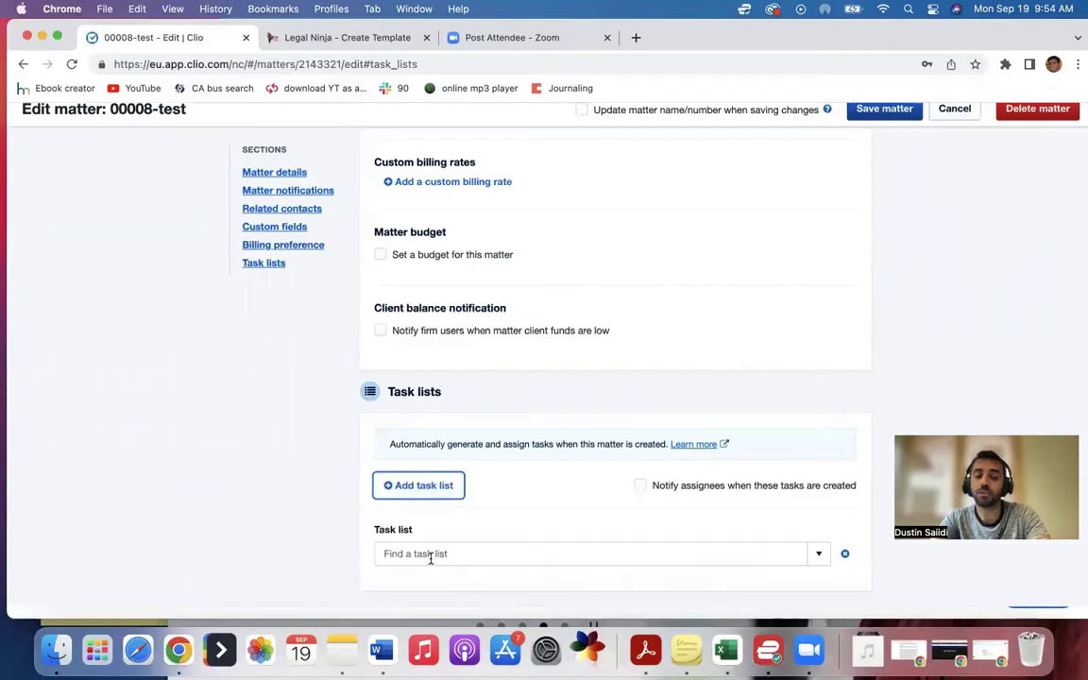
pyautogui.click(819, 553)
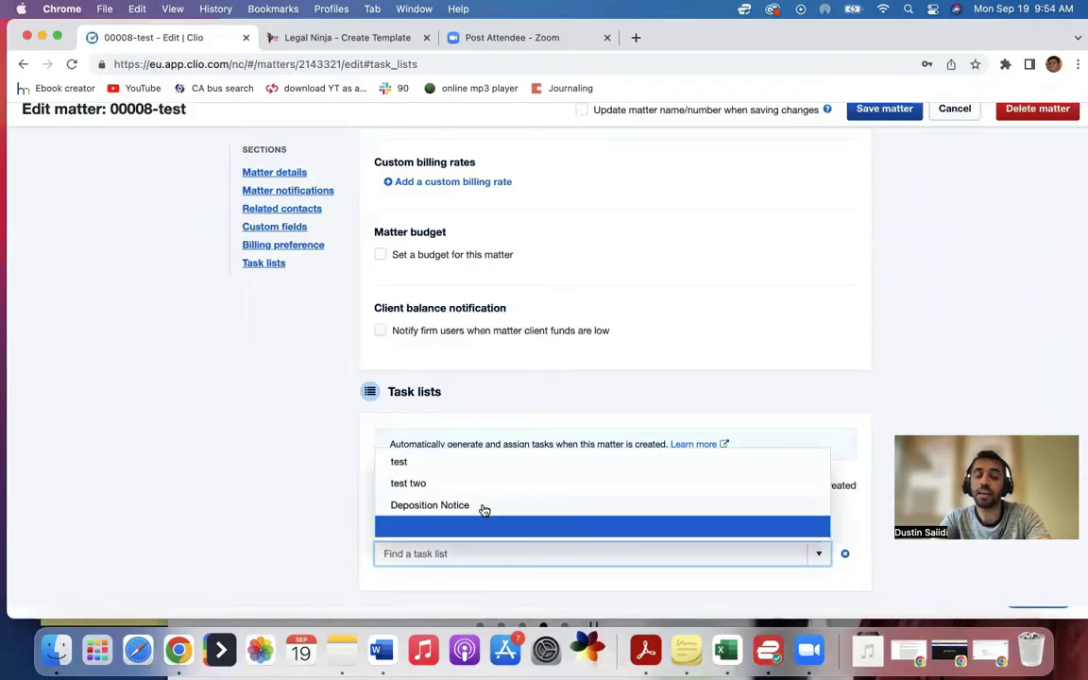
pyautogui.click(482, 507)
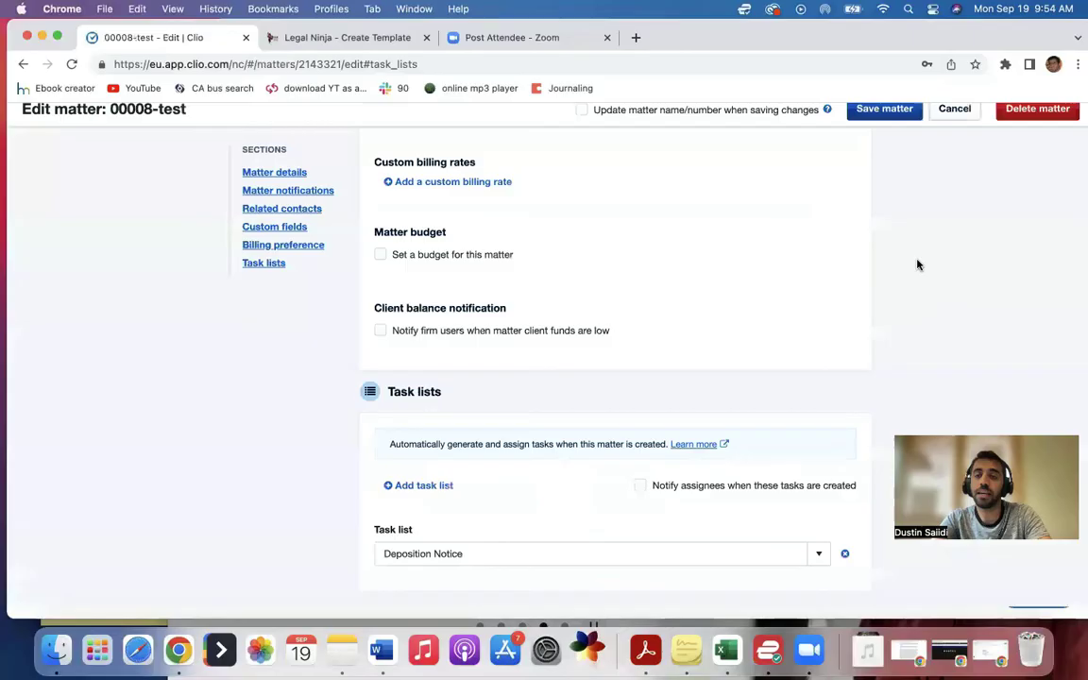
pyautogui.click(879, 110)
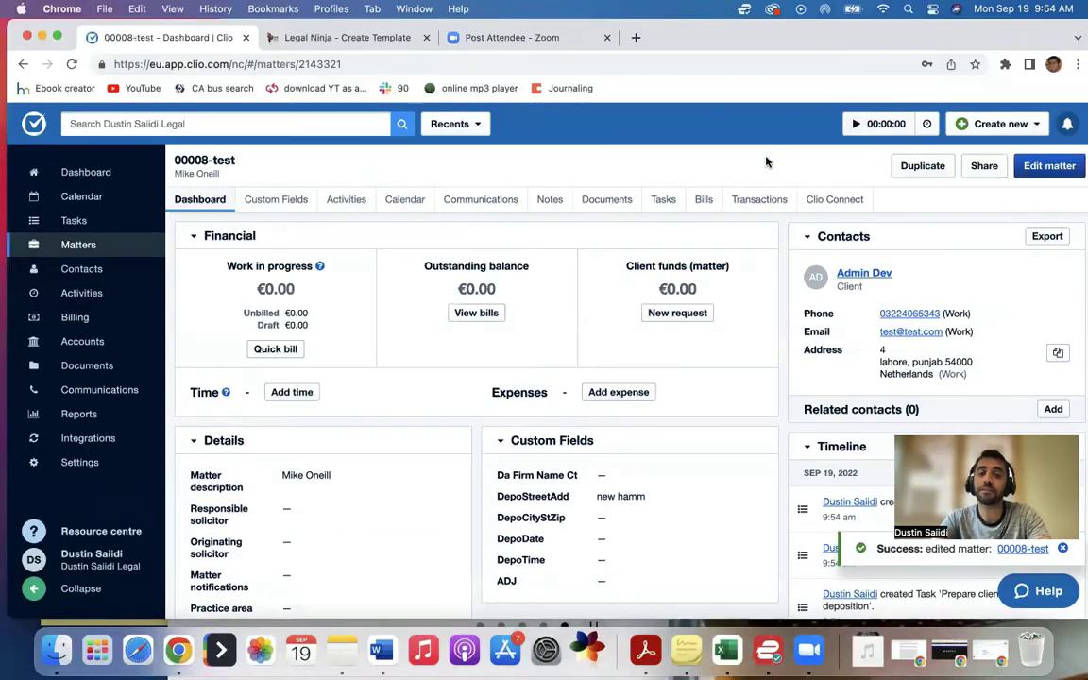
pyautogui.click(664, 201)
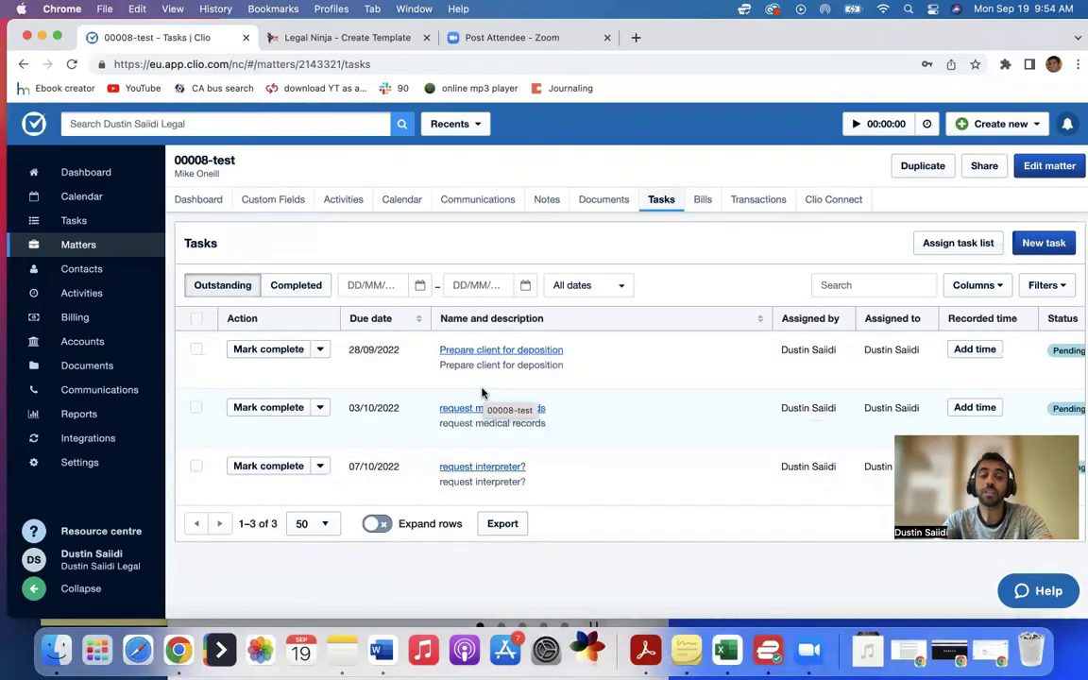
# - Switch to Legal Ninja and review the Deposition notice template's automation questions down to the task list selection
pyautogui.click(354, 42)
pyautogui.scroll(3, 387, 171)
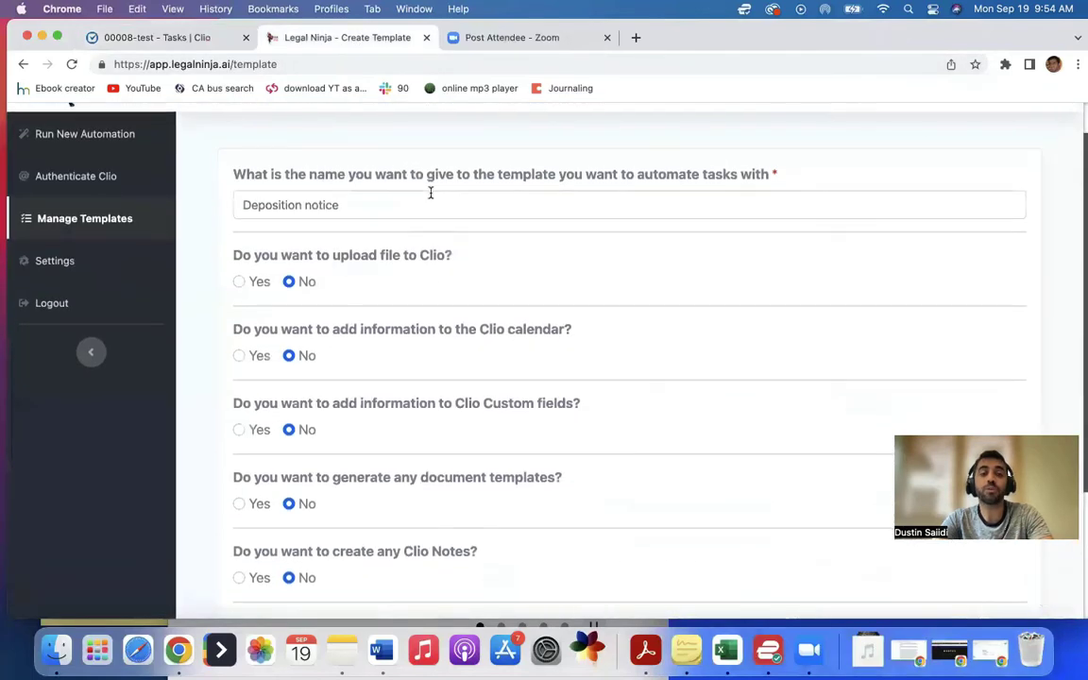
pyautogui.scroll(-2, 431, 196)
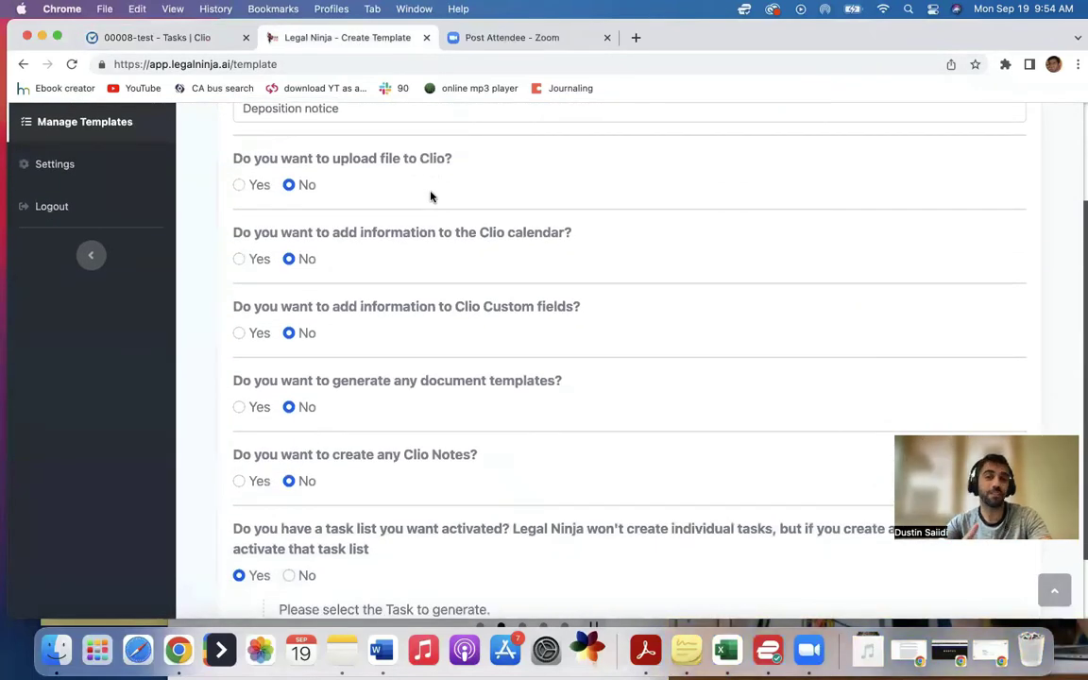
pyautogui.scroll(1, 431, 196)
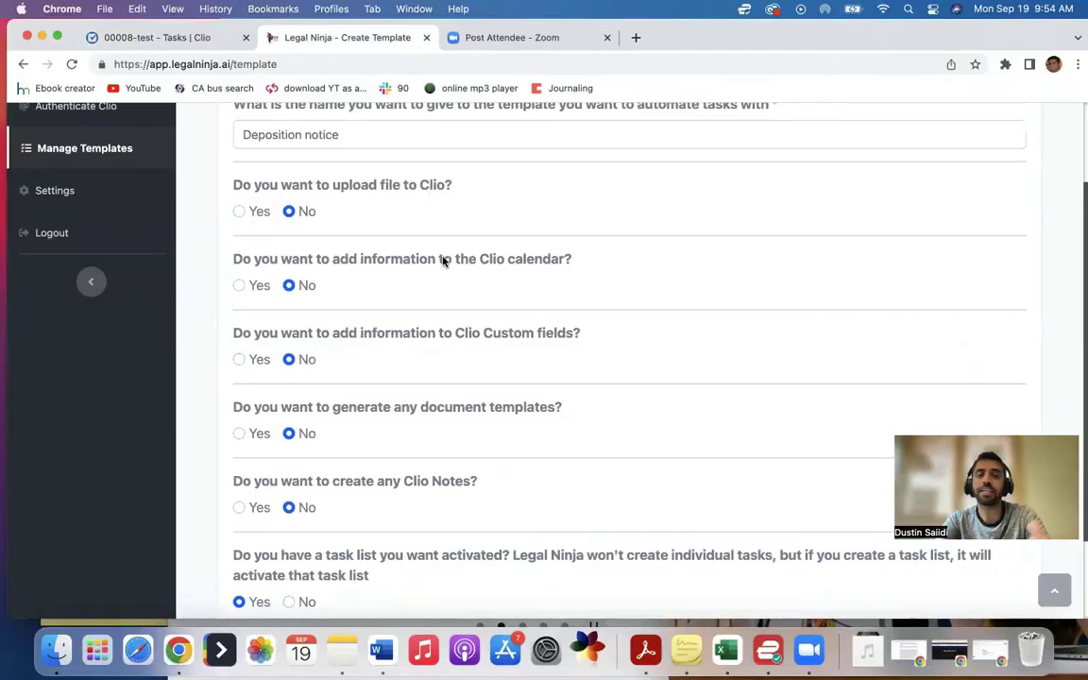
pyautogui.scroll(-1, 442, 260)
pyautogui.scroll(-1, 449, 322)
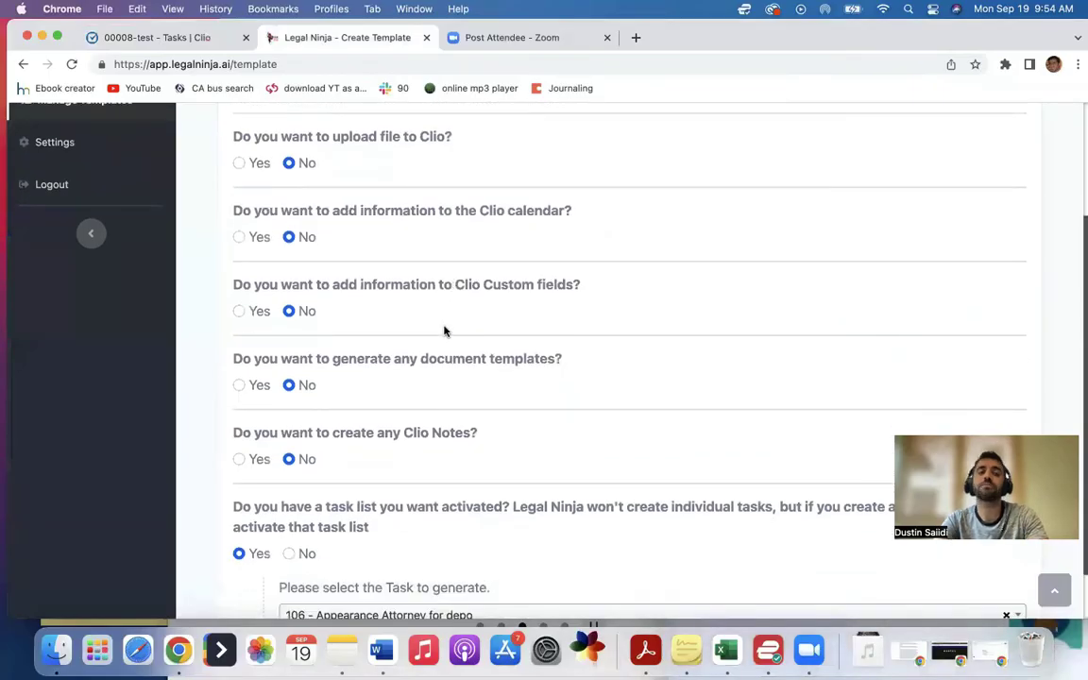
pyautogui.scroll(-3, 438, 362)
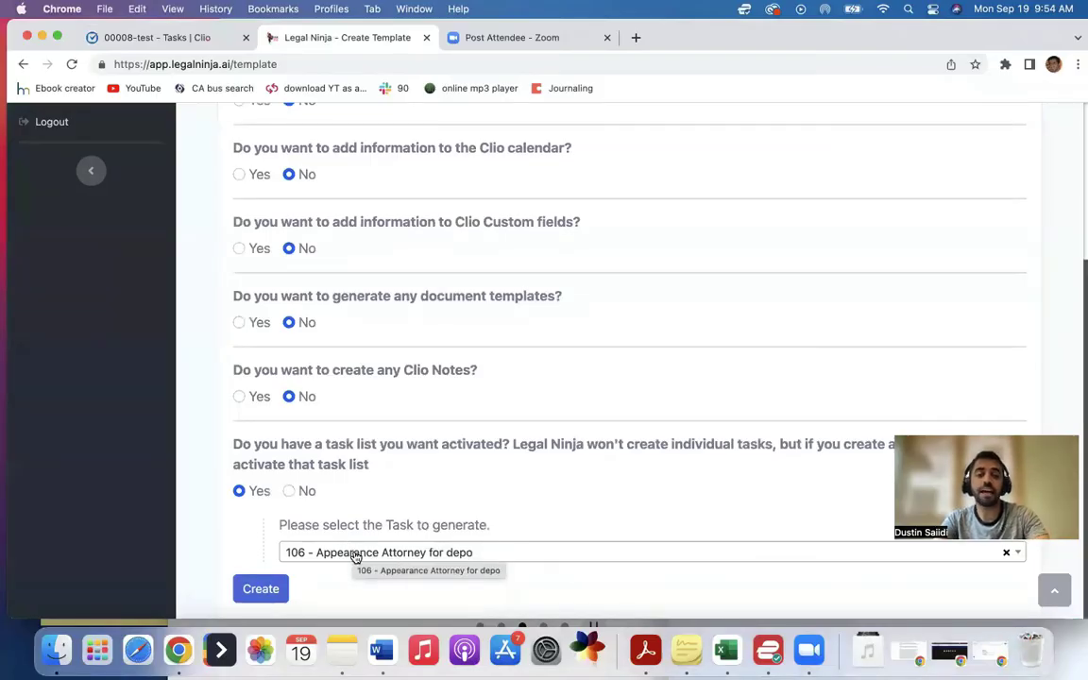
# - Switch back to Clio and open the task lists from the firm-wide tasks page
pyautogui.click(175, 38)
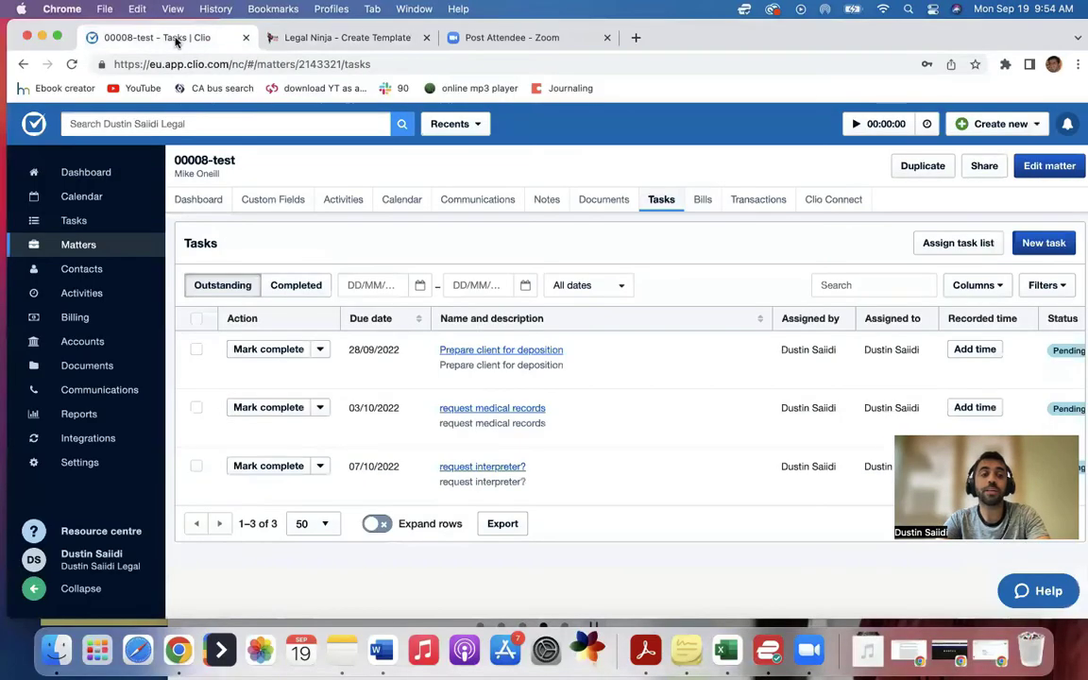
pyautogui.click(78, 220)
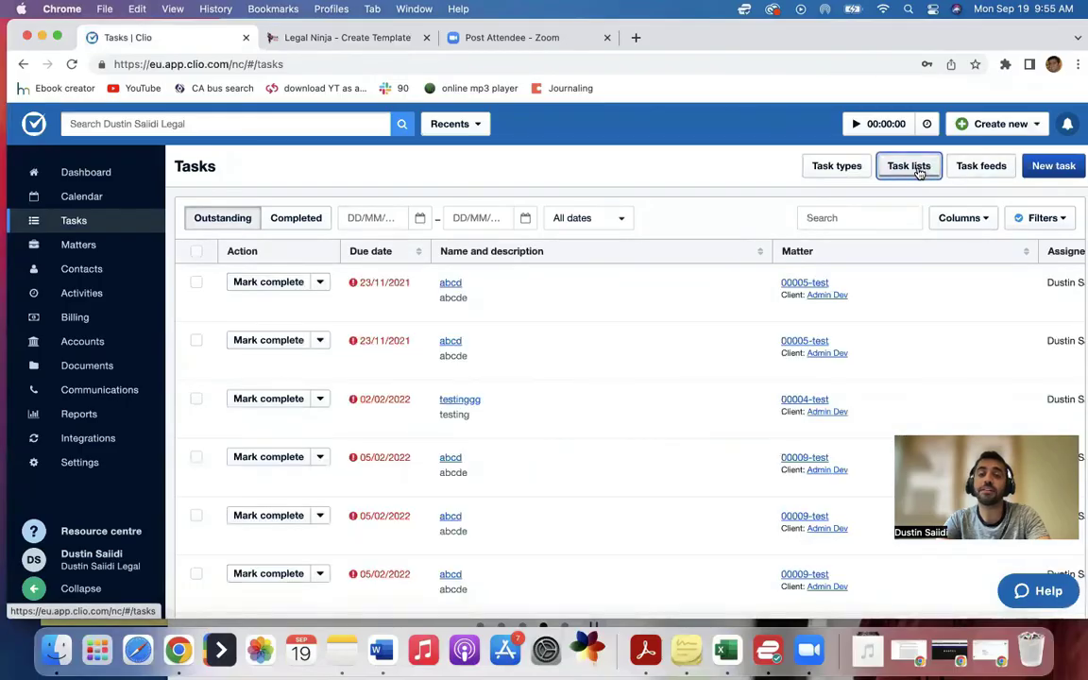
pyautogui.click(908, 167)
# - In Legal Ninja, search the task lists for "depo", select "depo notice comes in" as the one to generate, and try to create the template
pyautogui.click(394, 40)
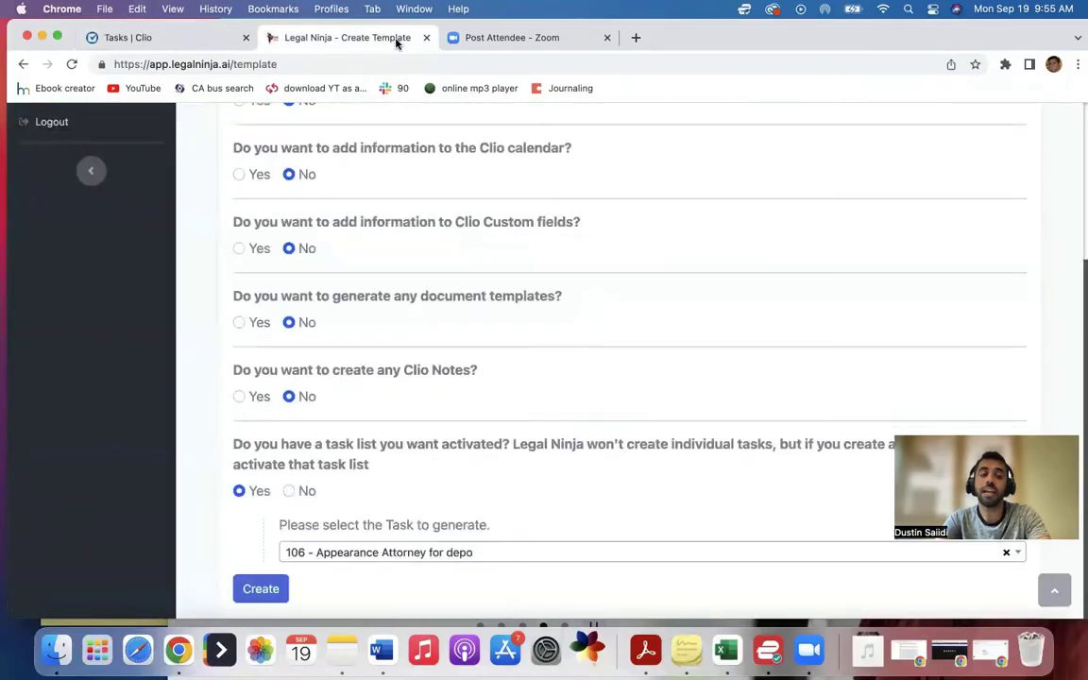
pyautogui.click(370, 552)
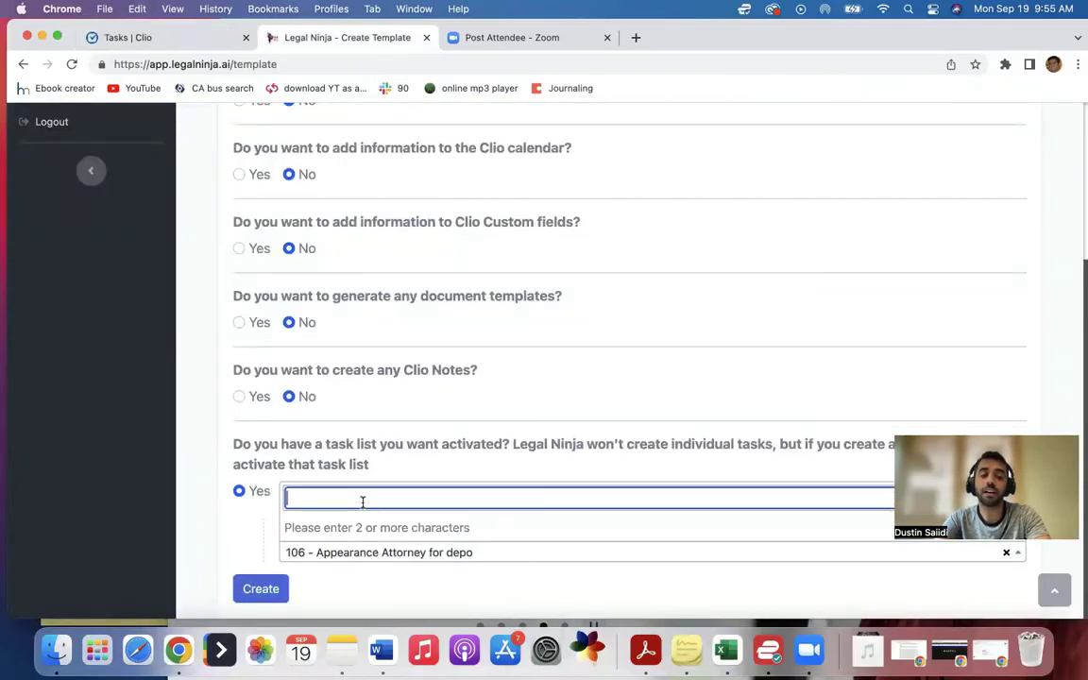
pyautogui.write('depo')
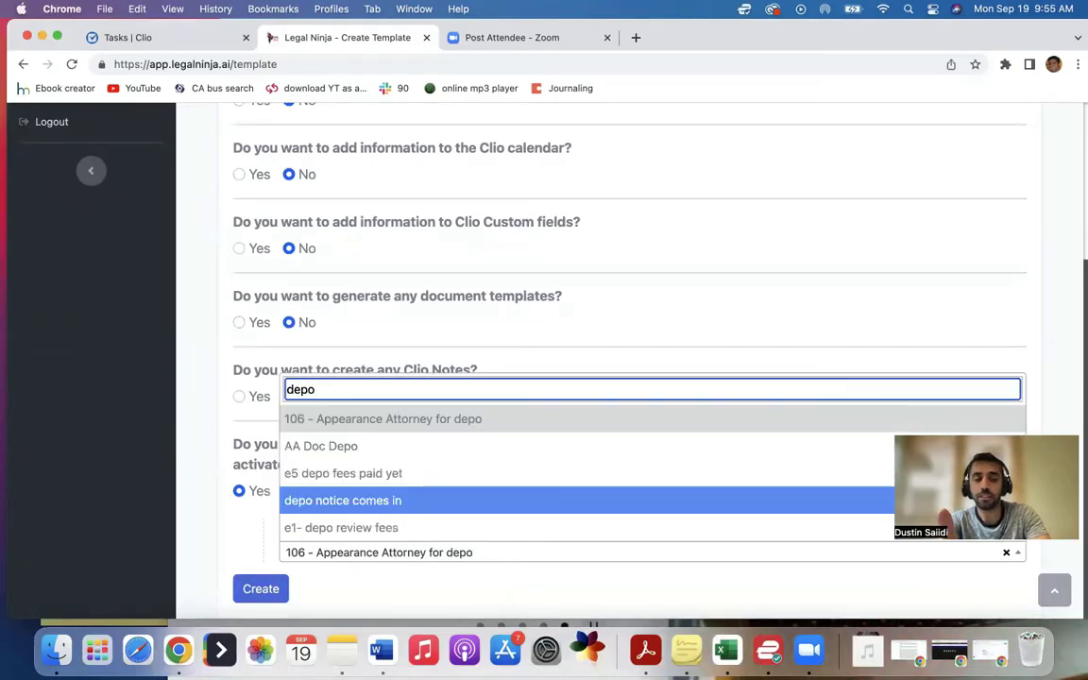
pyautogui.click(345, 503)
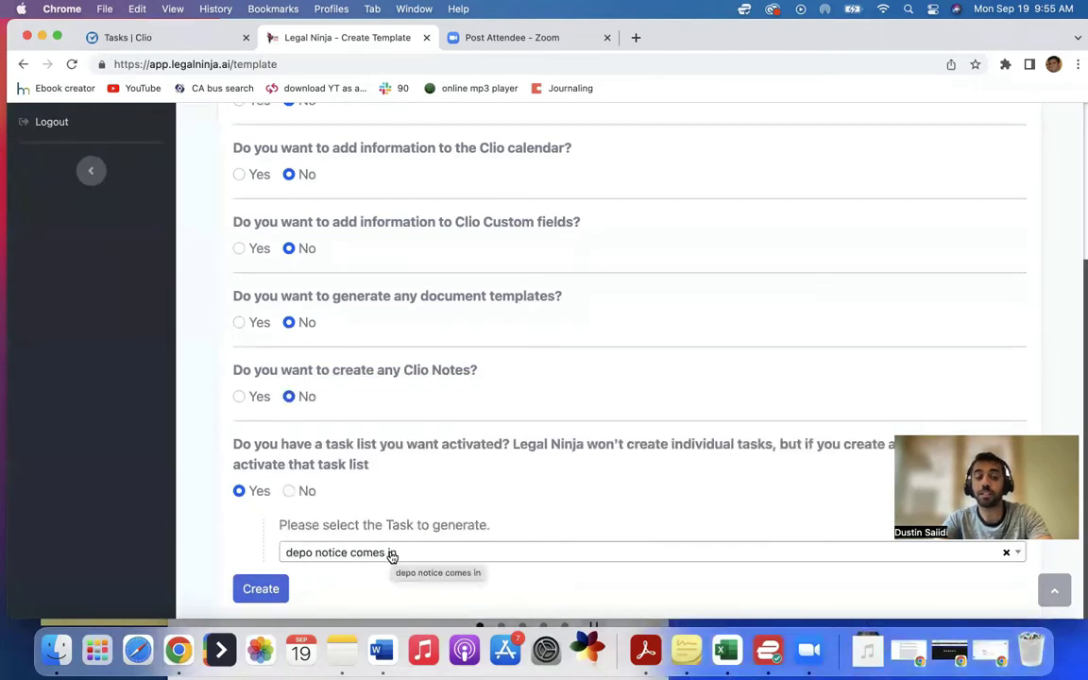
pyautogui.click(261, 590)
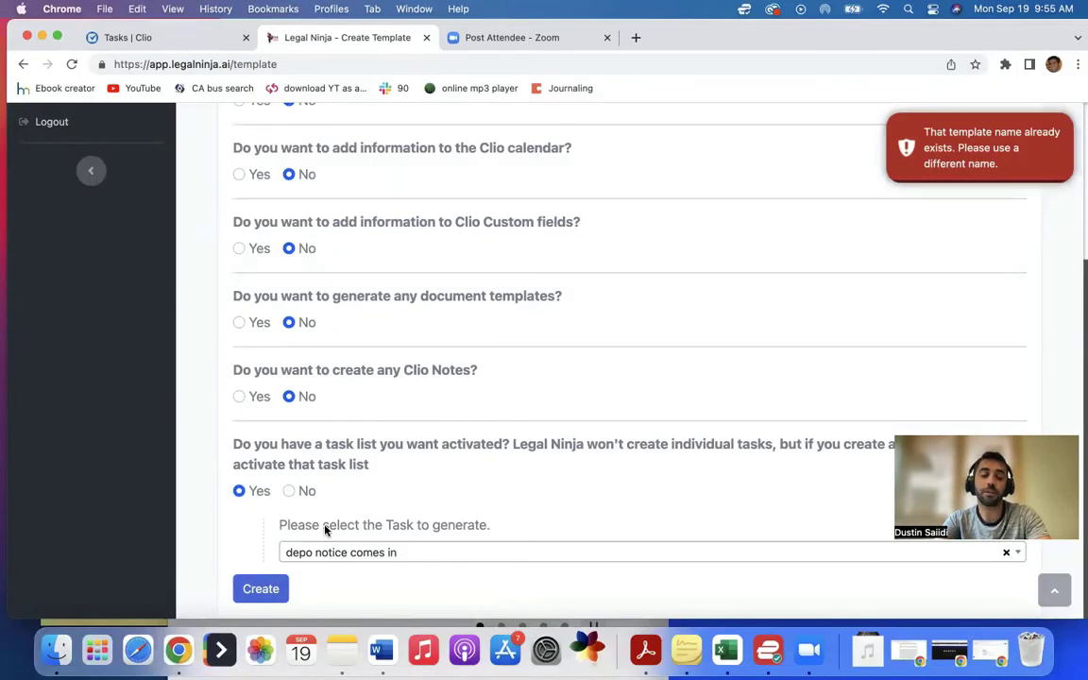
# - Rename the template "Deposition notice 1" and create it
pyautogui.scroll(5, 357, 378)
pyautogui.click(357, 247)
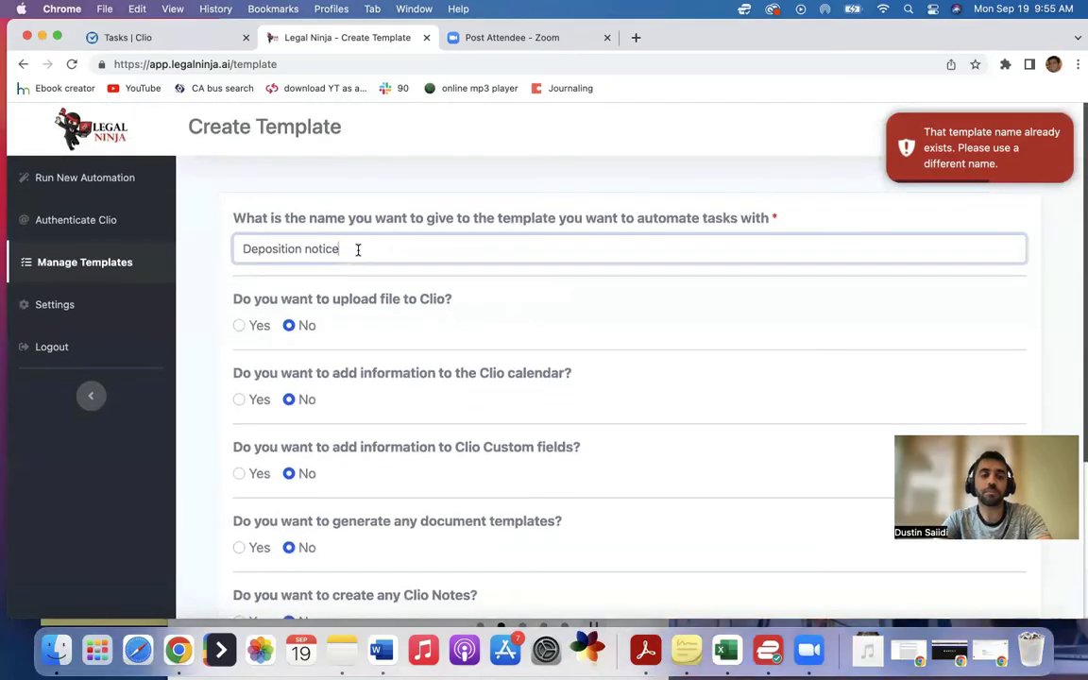
pyautogui.write('1')
pyautogui.scroll(-5, 359, 425)
pyautogui.click(261, 588)
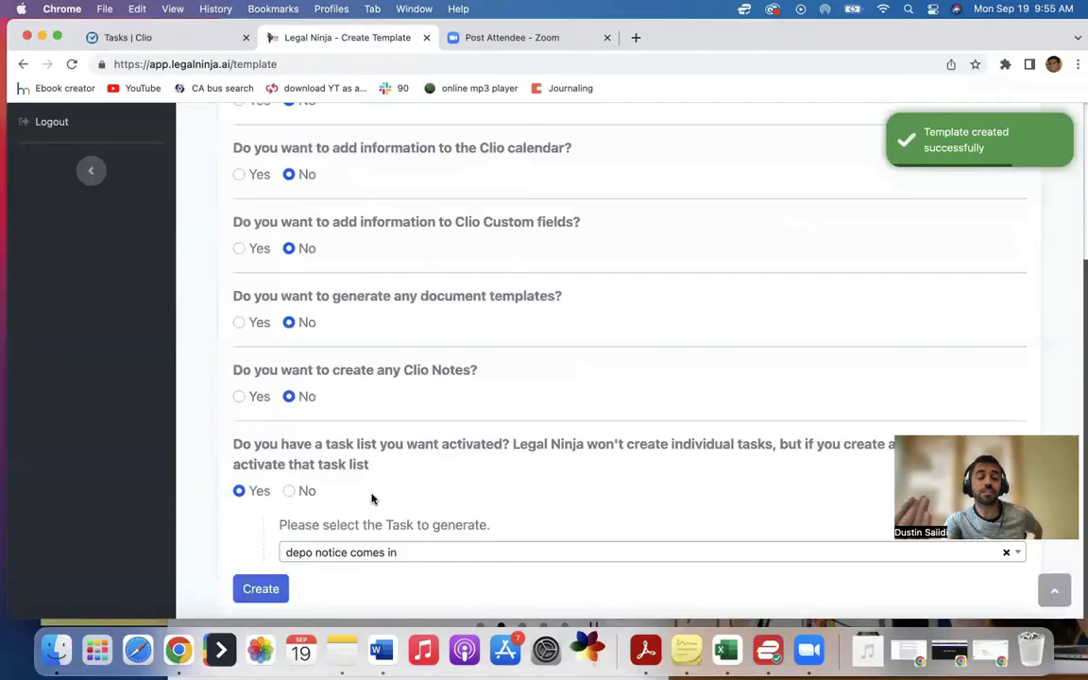
# - Review the Deposition notice 1 template's questions, from its name through the file, calendar, custom field, document and note options to the task list
pyautogui.scroll(2, 371, 499)
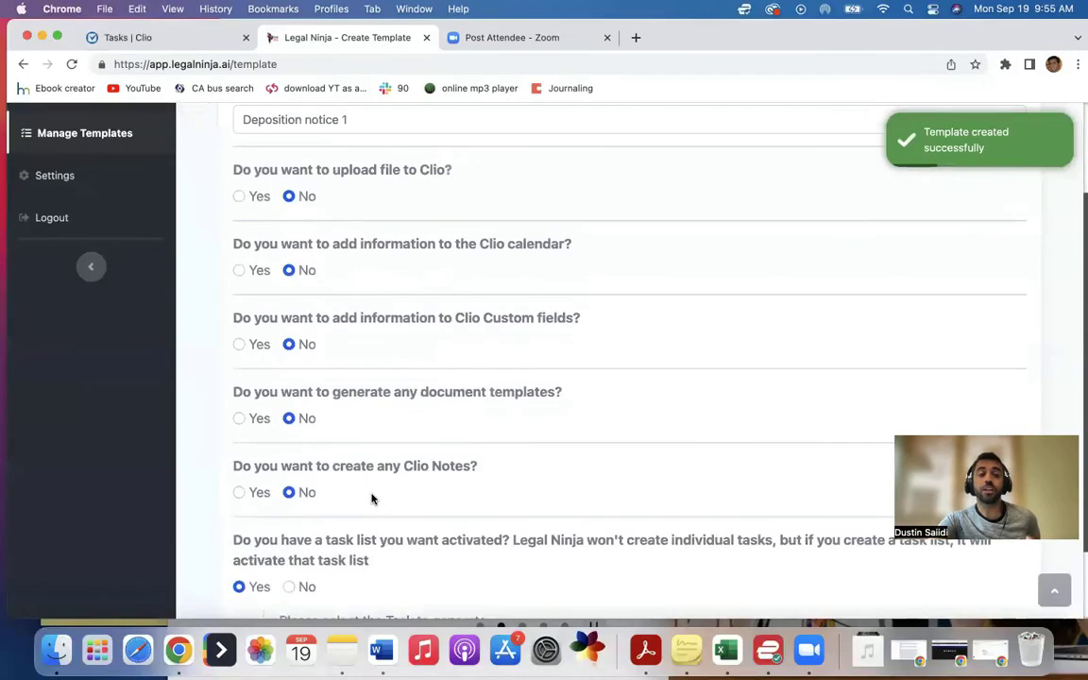
pyautogui.scroll(1, 372, 499)
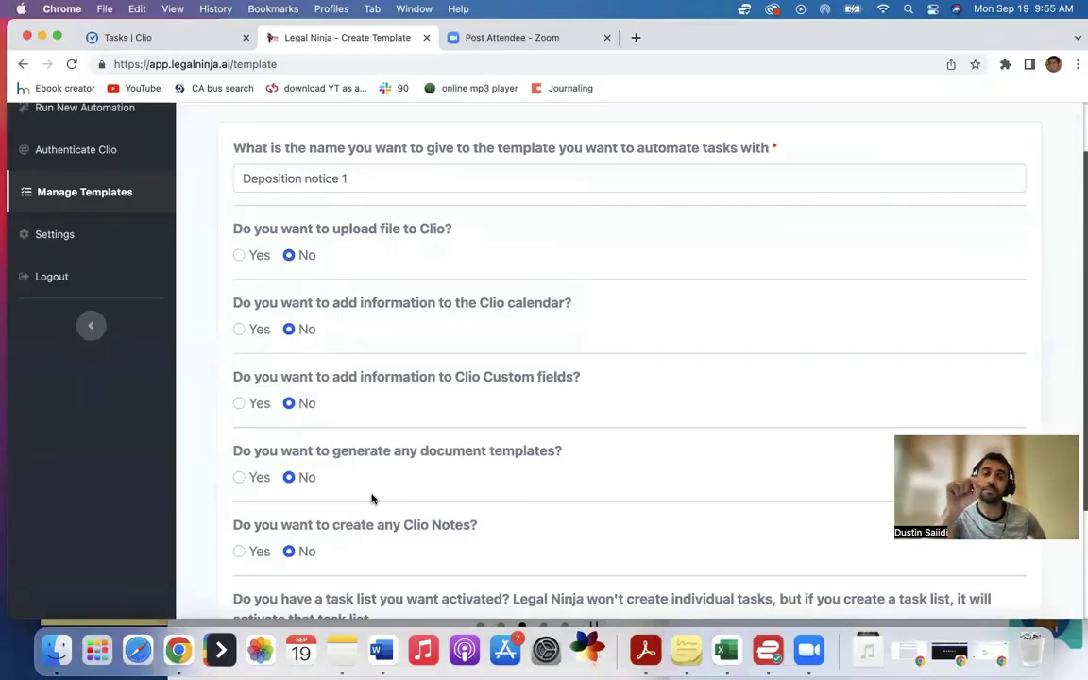
pyautogui.scroll(-3, 372, 499)
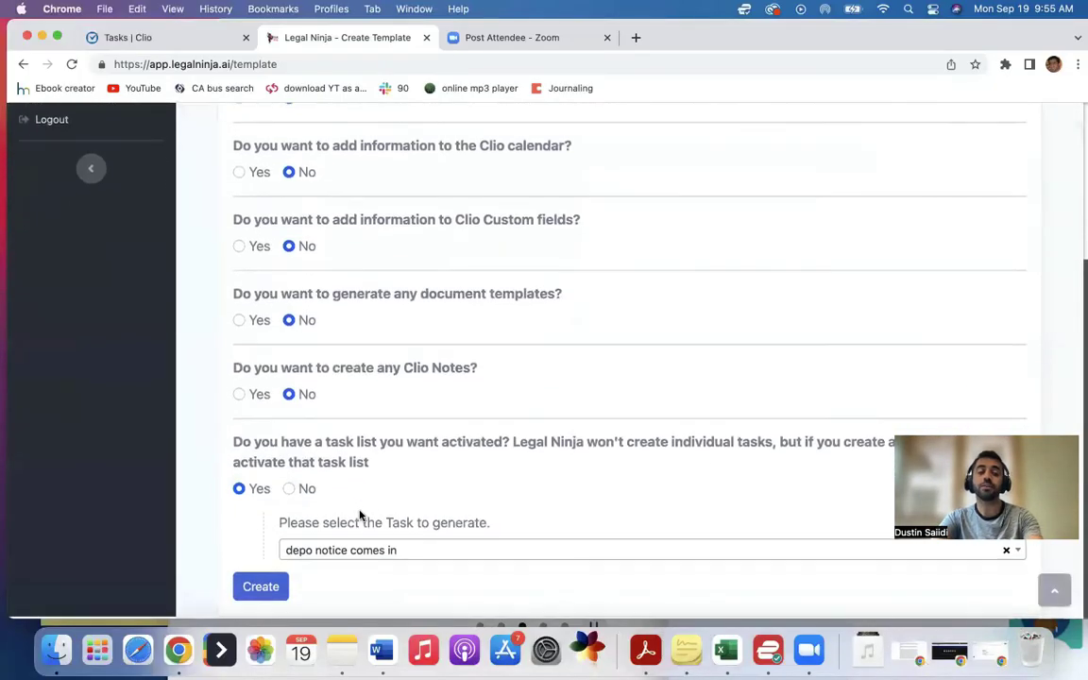
pyautogui.scroll(1, 353, 473)
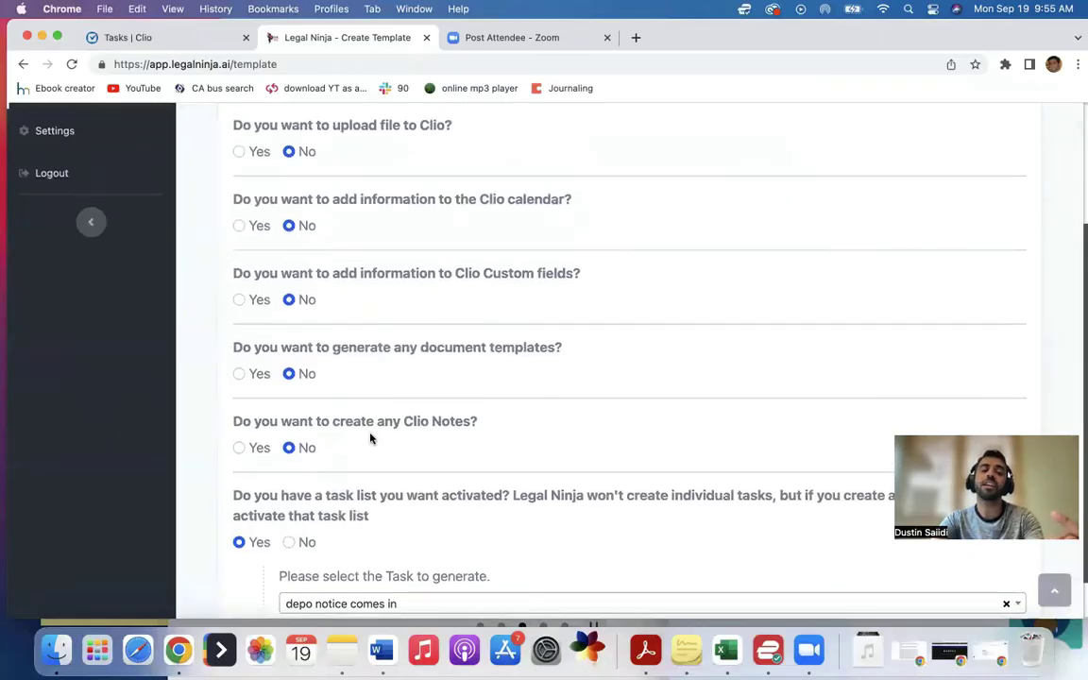
pyautogui.scroll(1, 370, 438)
pyautogui.scroll(2, 372, 435)
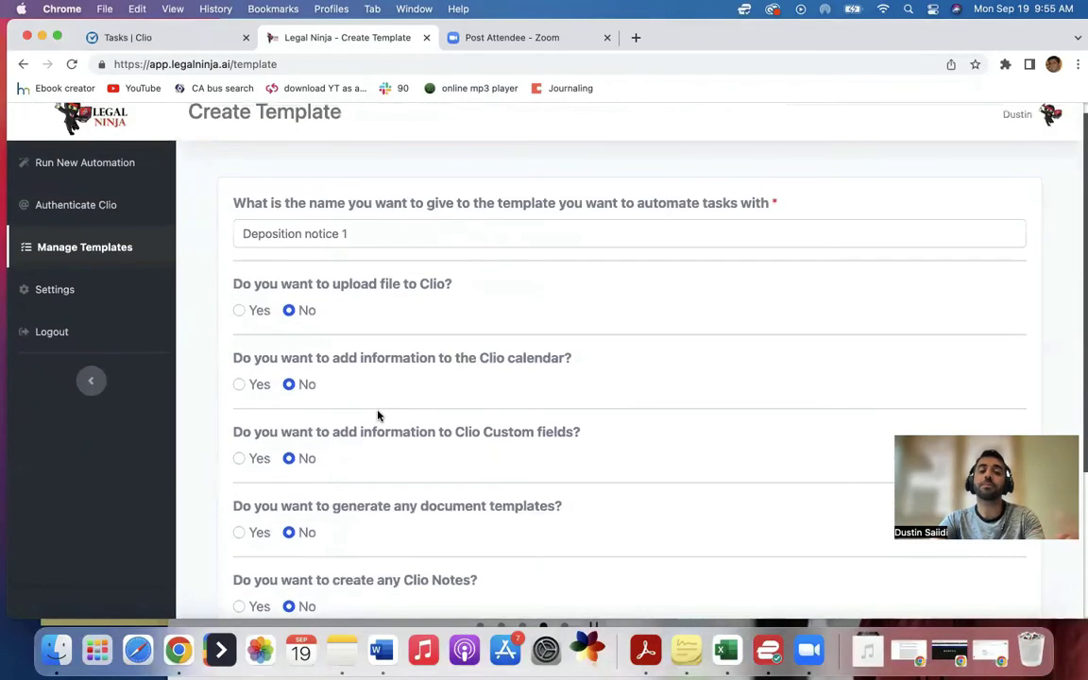
pyautogui.scroll(1, 377, 427)
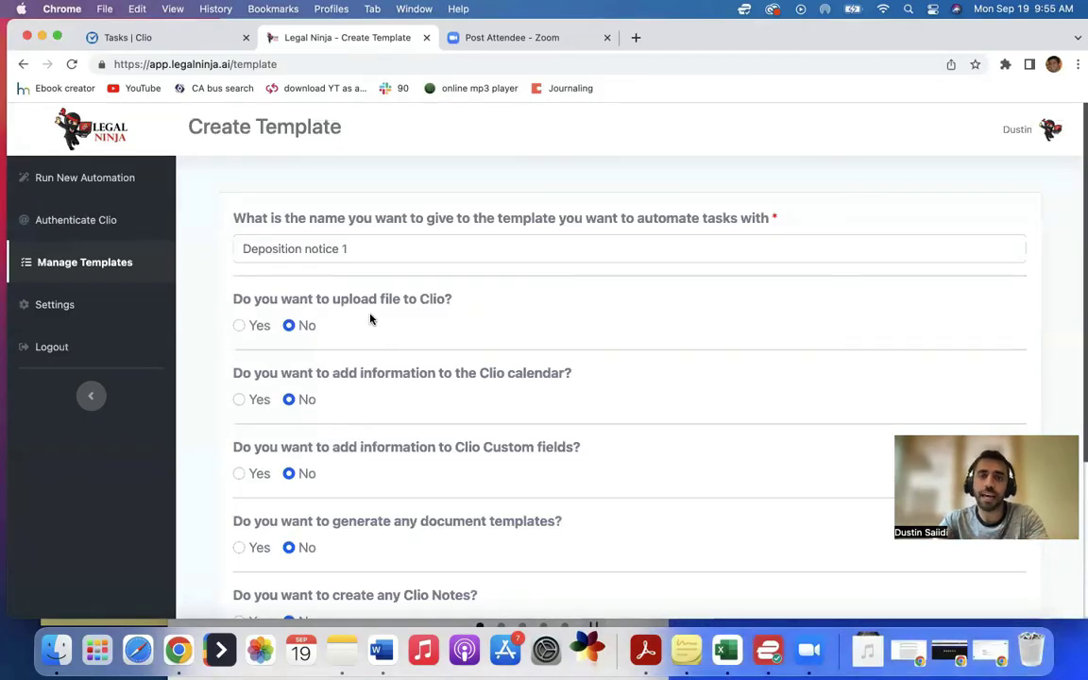
pyautogui.scroll(-5, 370, 319)
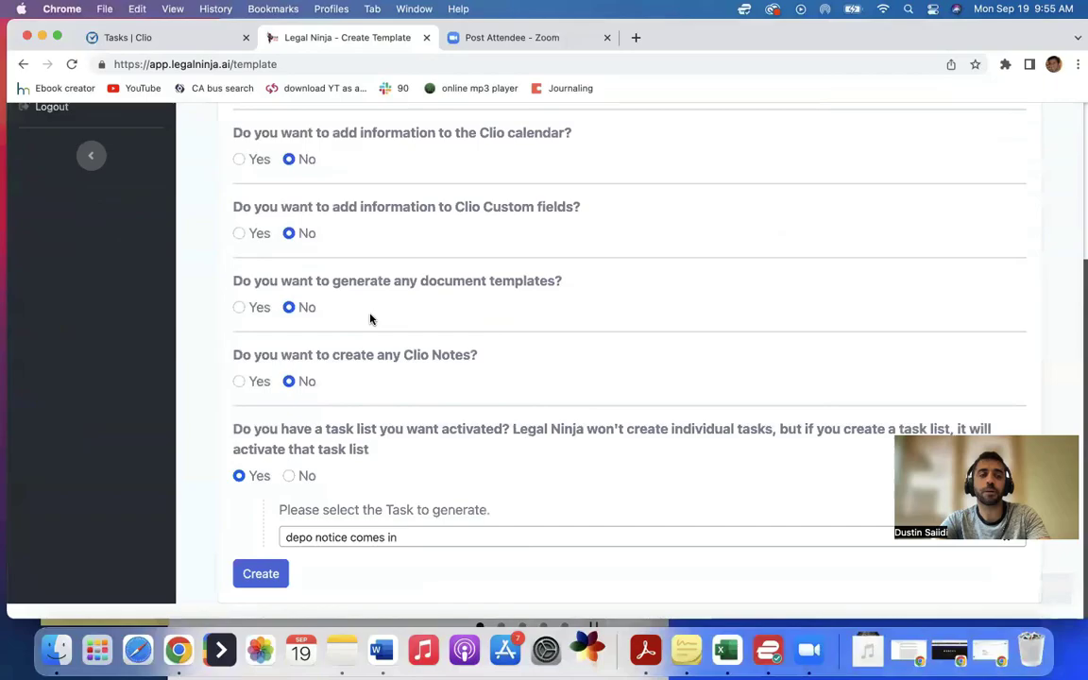